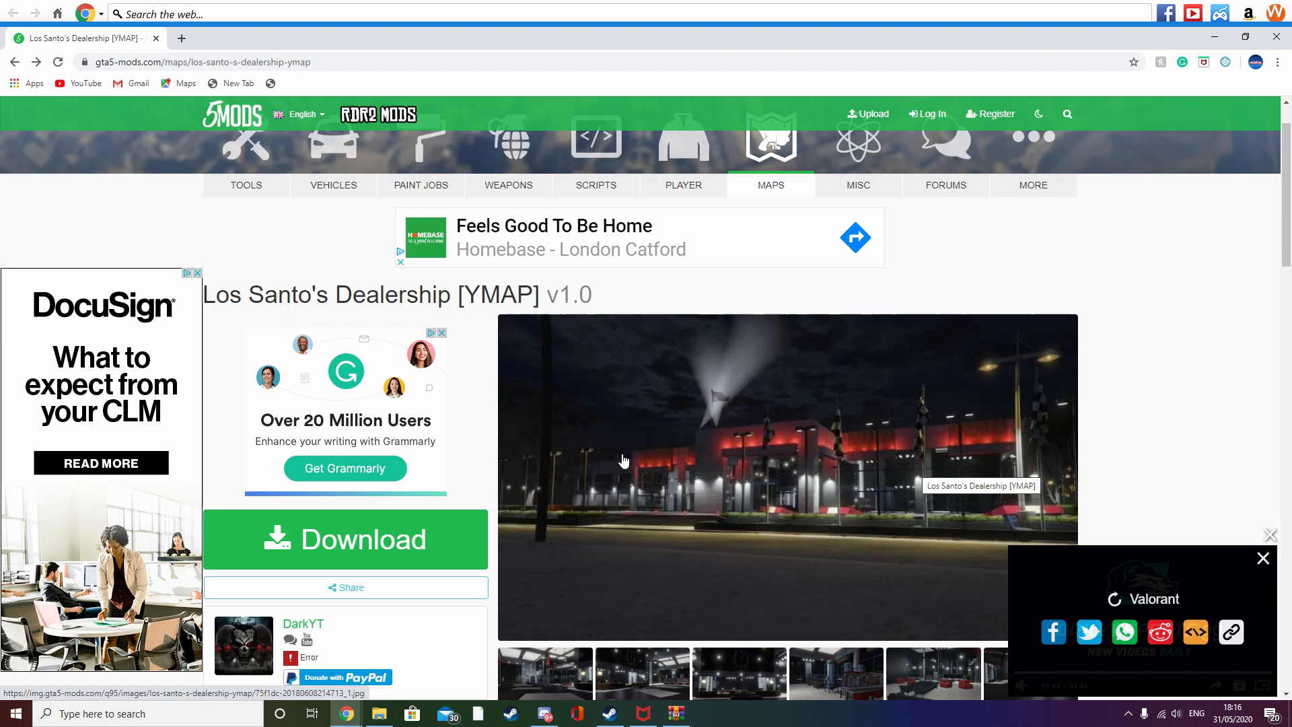
# Step: Look over the Los Santo's Dealership mod page and the files inside the downloaded Beach Dealership archive
pyautogui.scroll(-3, 1191, 260)
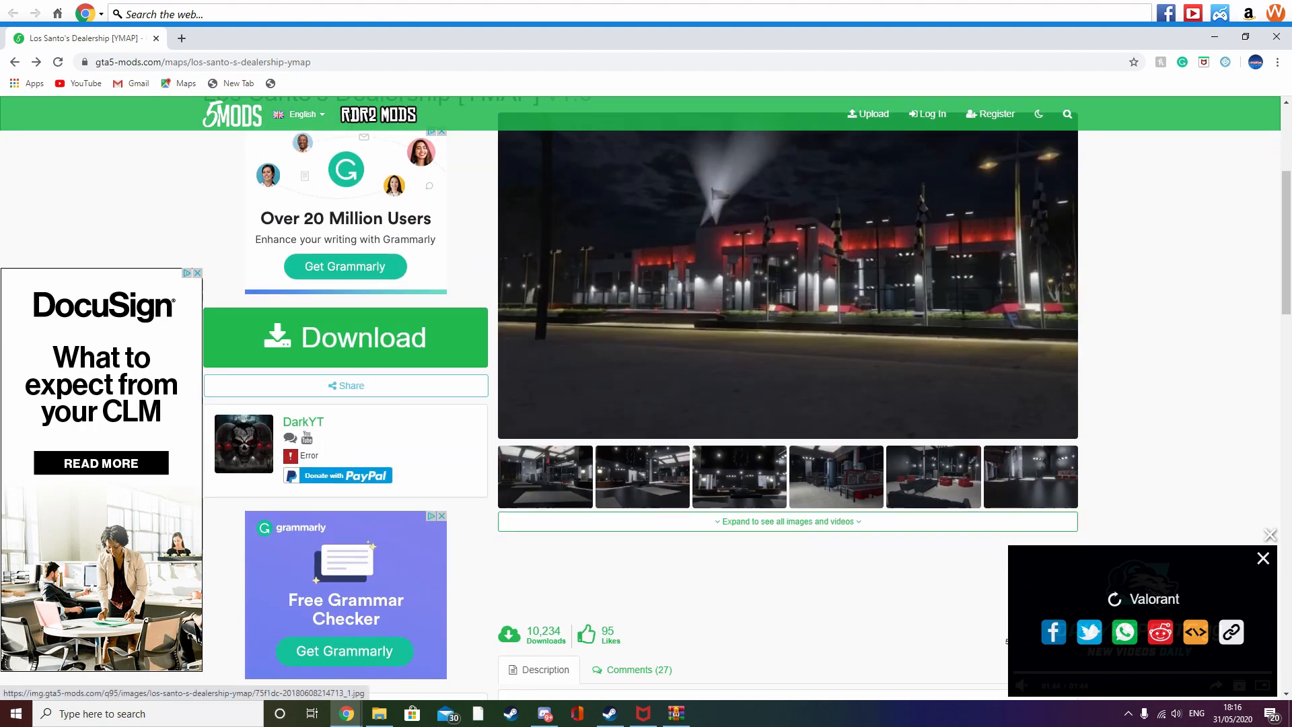
pyautogui.scroll(4, 583, 441)
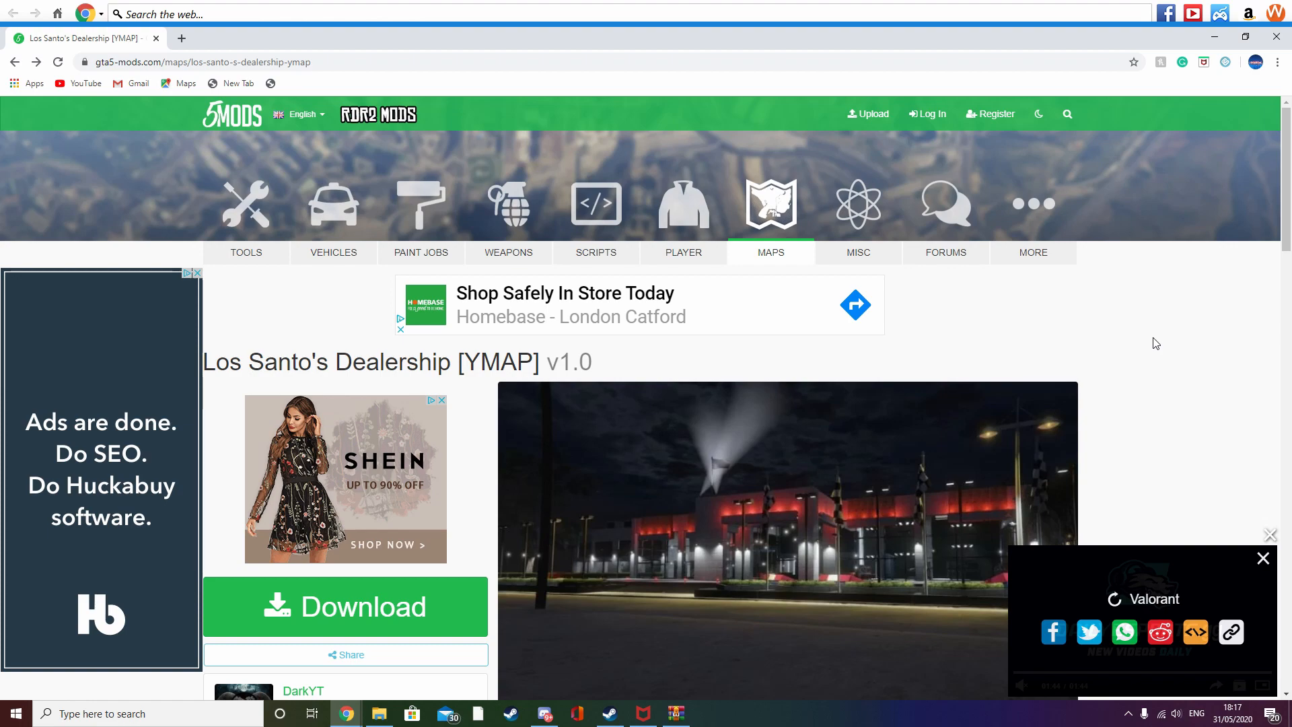
pyautogui.click(677, 713)
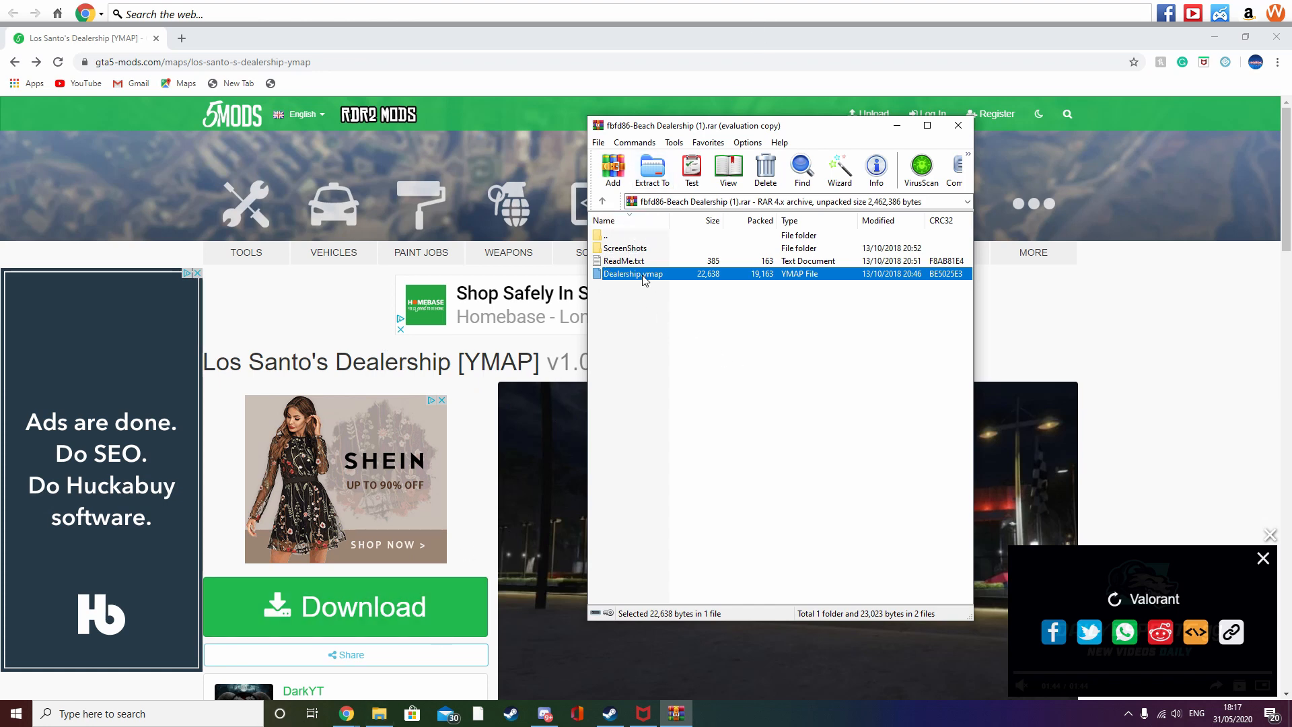
pyautogui.click(652, 327)
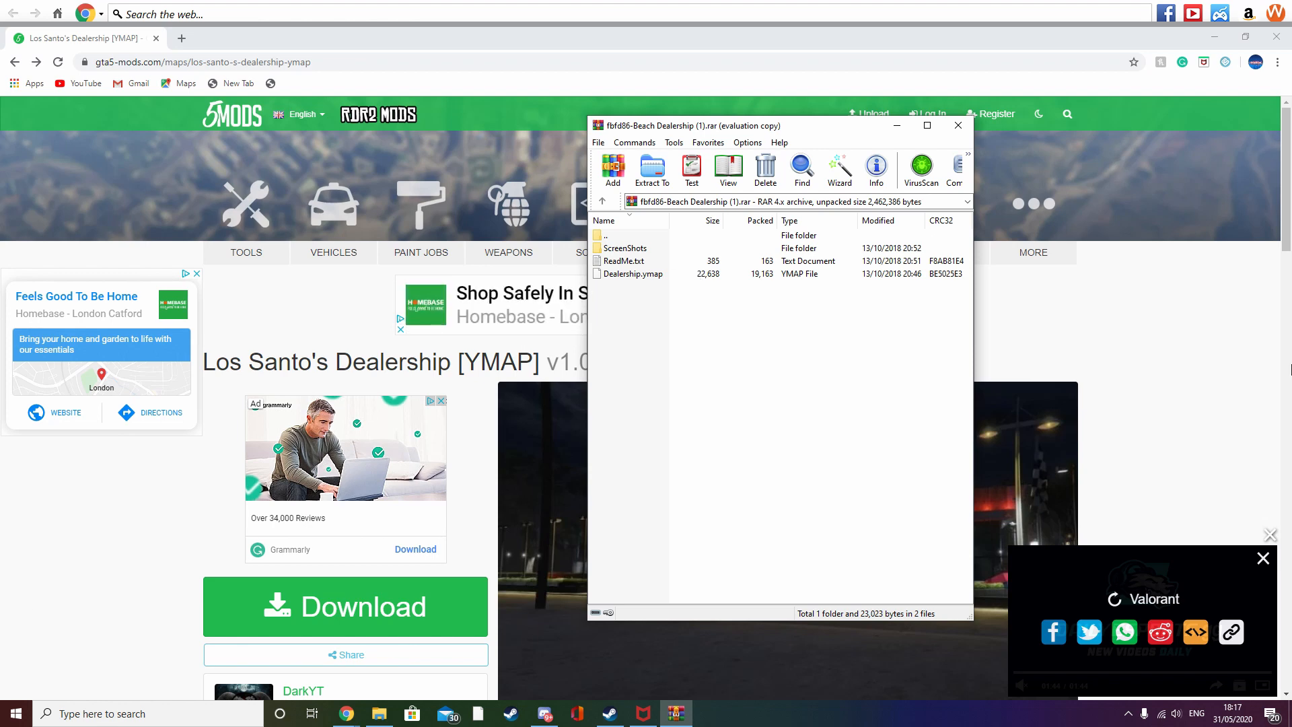
pyautogui.click(1208, 378)
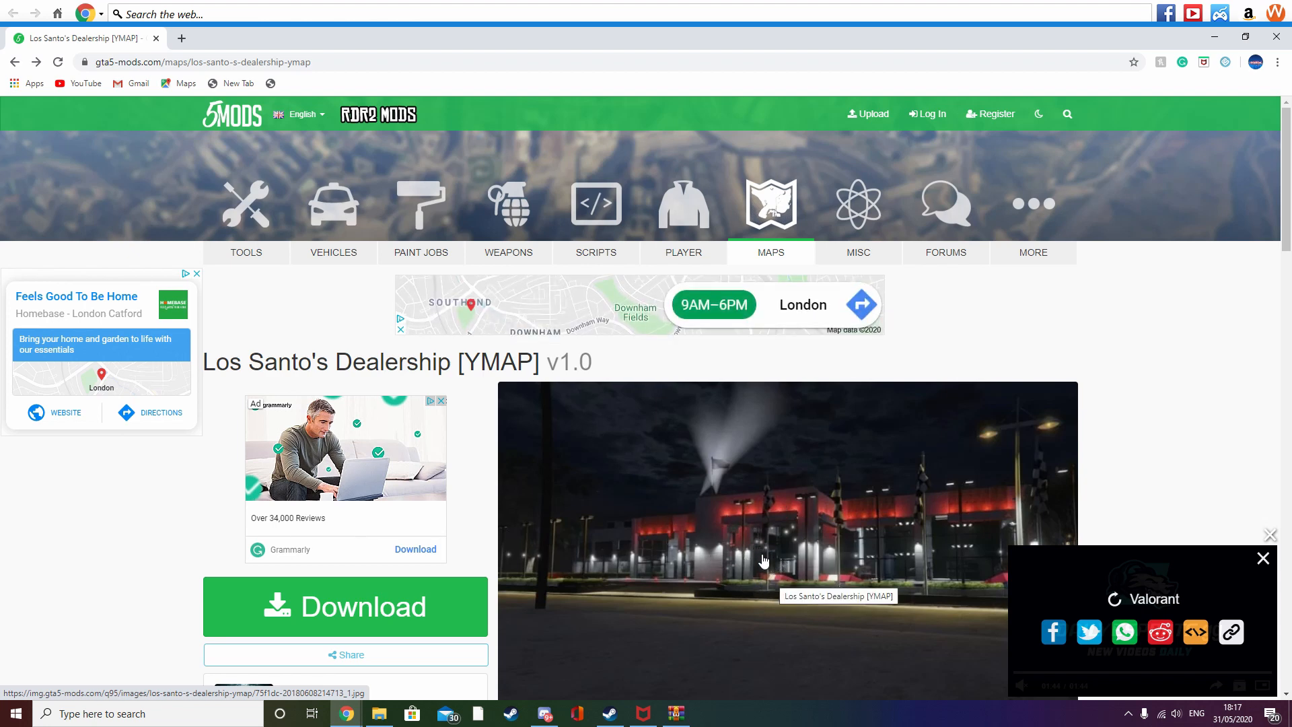
pyautogui.moveTo(676, 722)
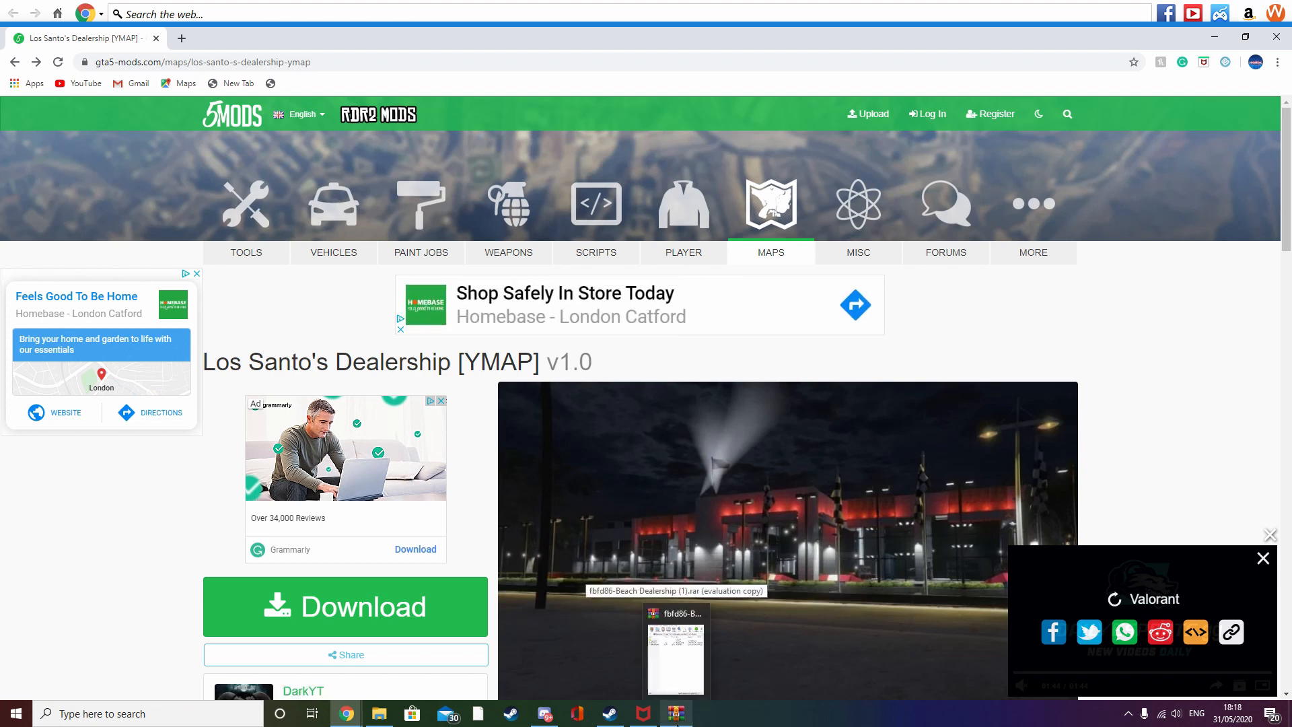
pyautogui.click(678, 650)
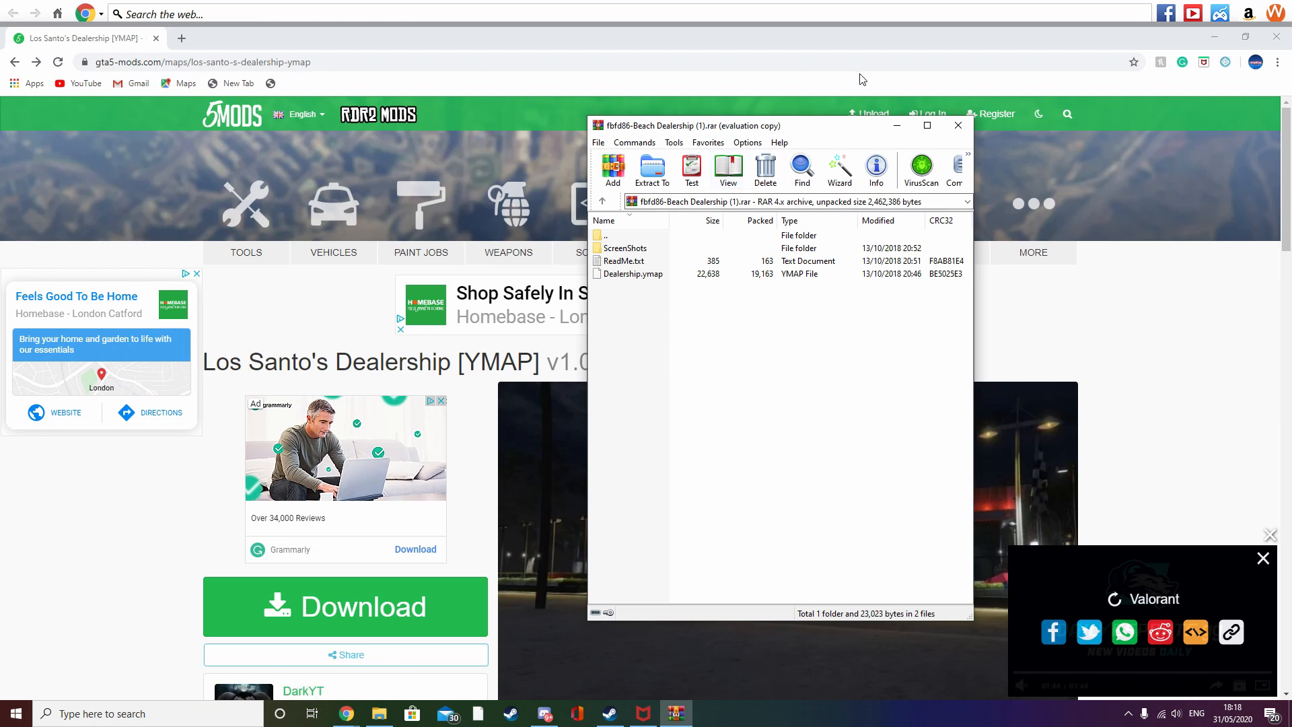
# Step: Switch to File Explorer and create a folder named "stream" inside the empty tutorial folder
pyautogui.click(380, 714)
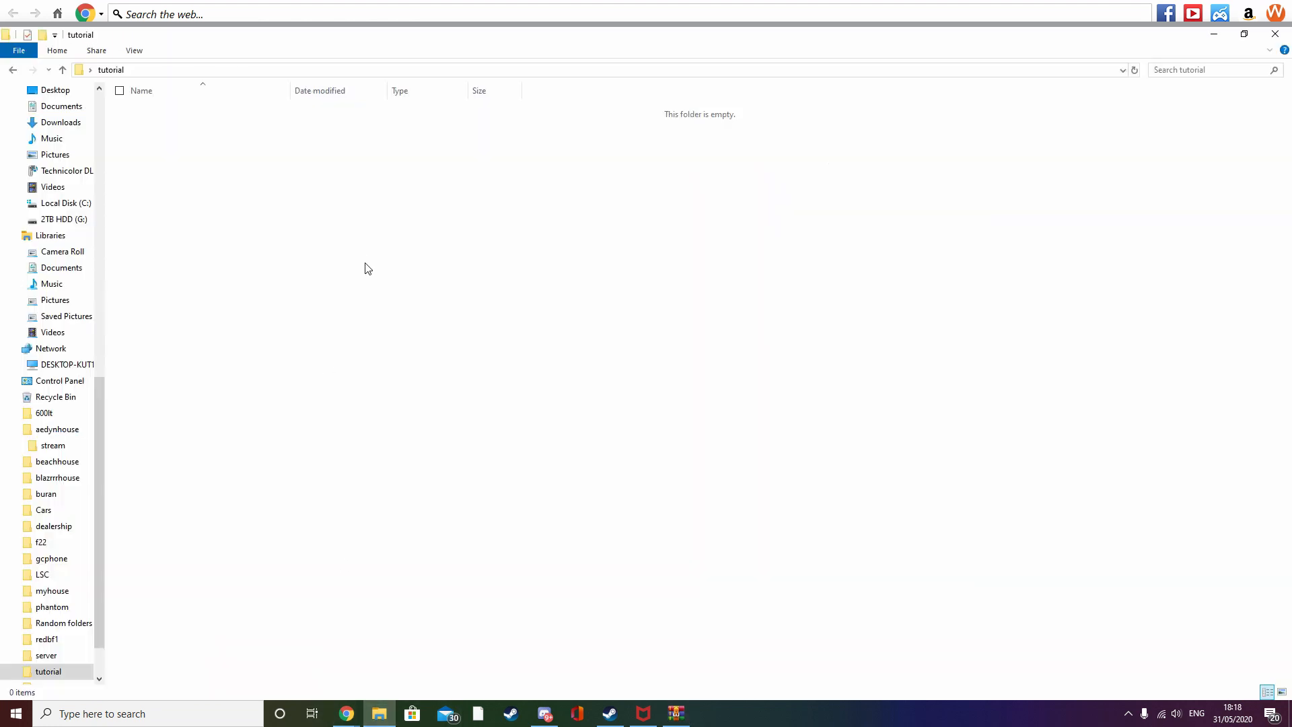
pyautogui.rightClick(169, 152)
pyautogui.moveTo(213, 317)
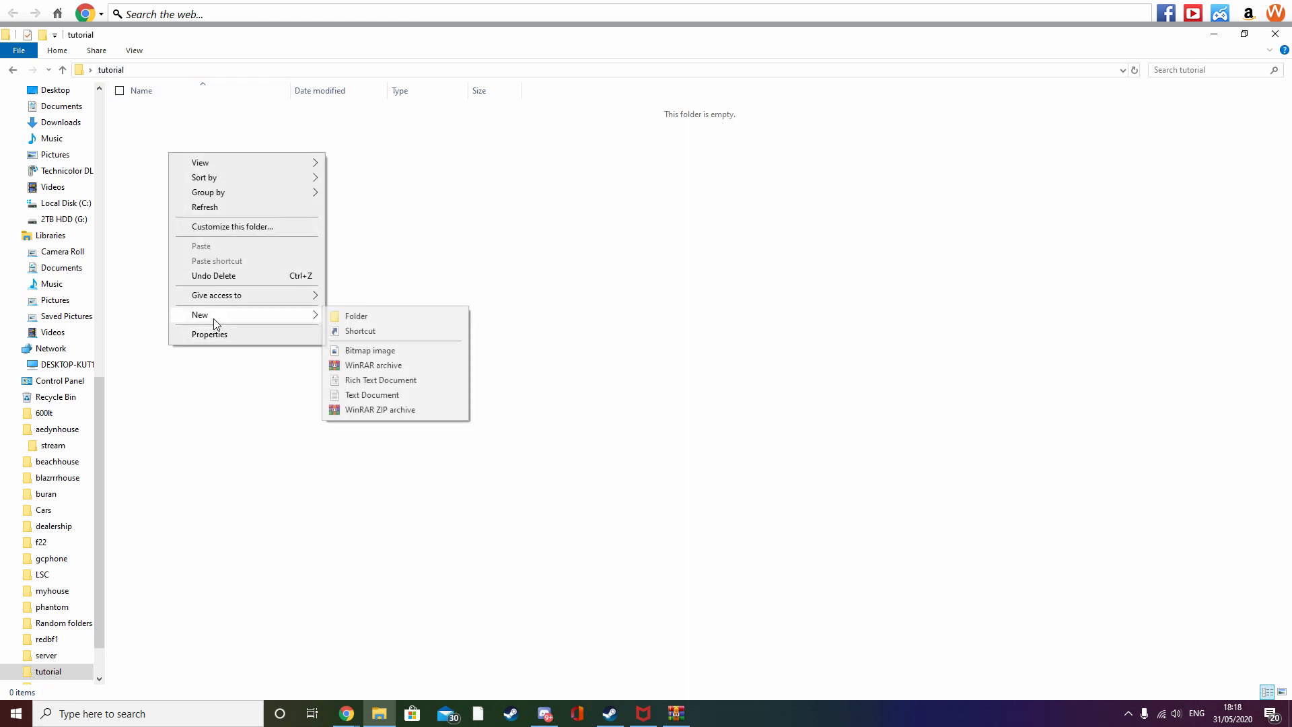
pyautogui.click(389, 316)
pyautogui.write('stream')
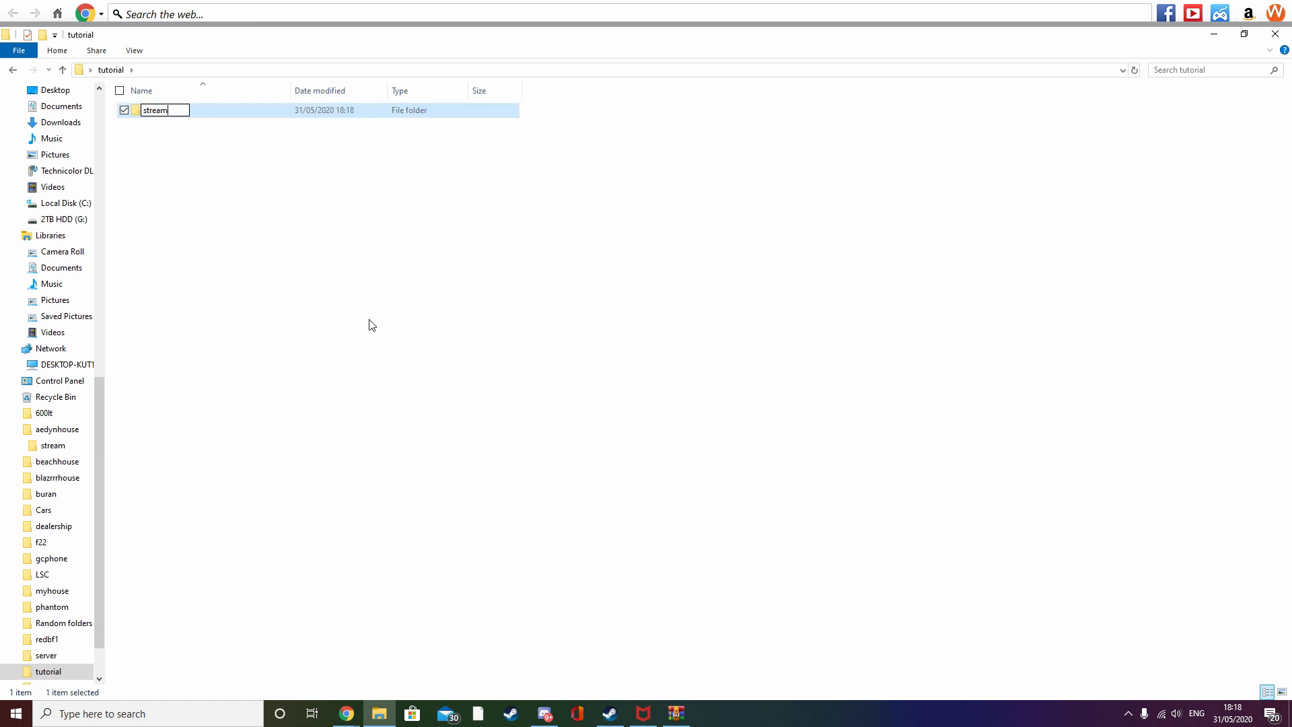
pyautogui.press('Return')
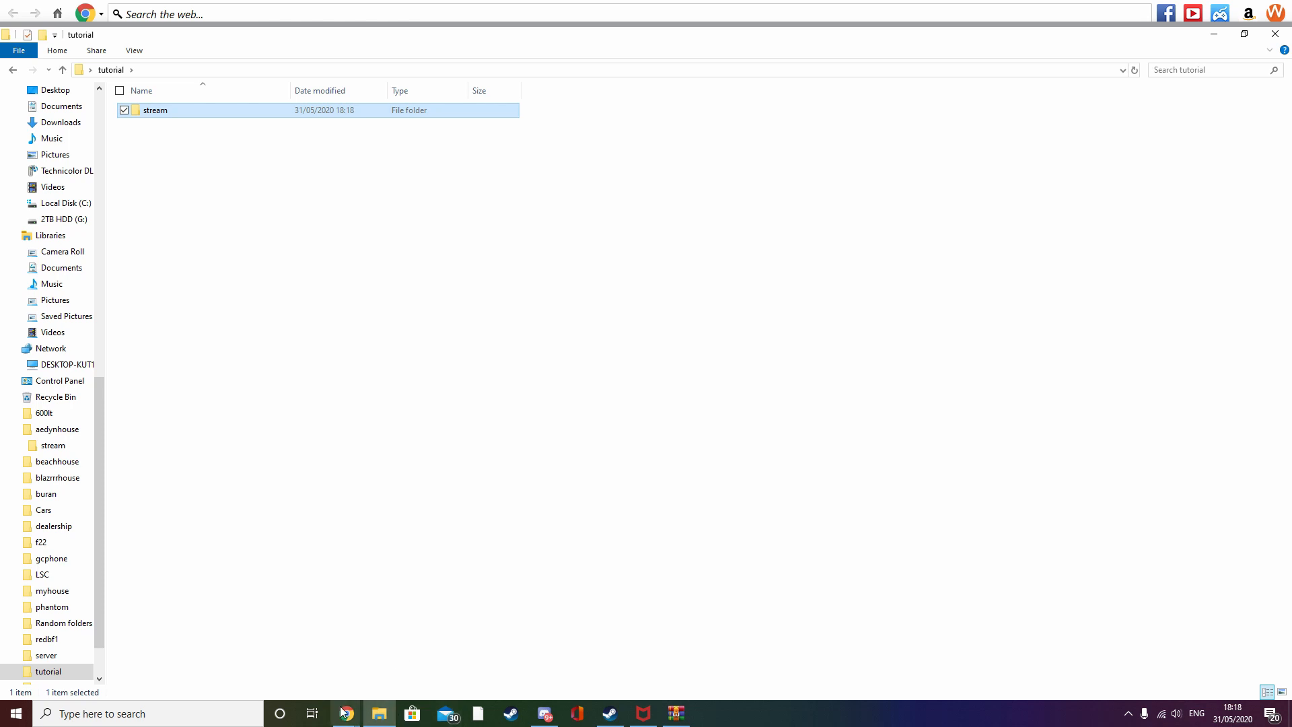
pyautogui.moveTo(347, 715)
pyautogui.click(457, 687)
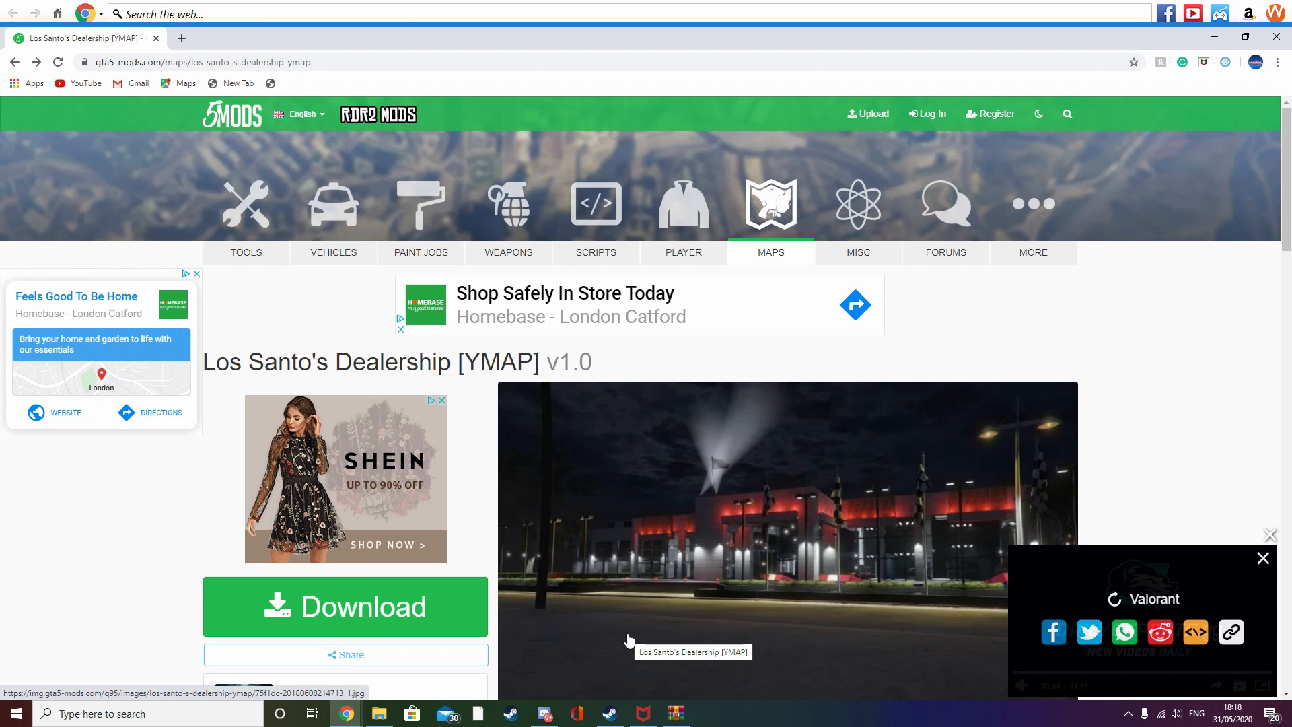
pyautogui.click(379, 714)
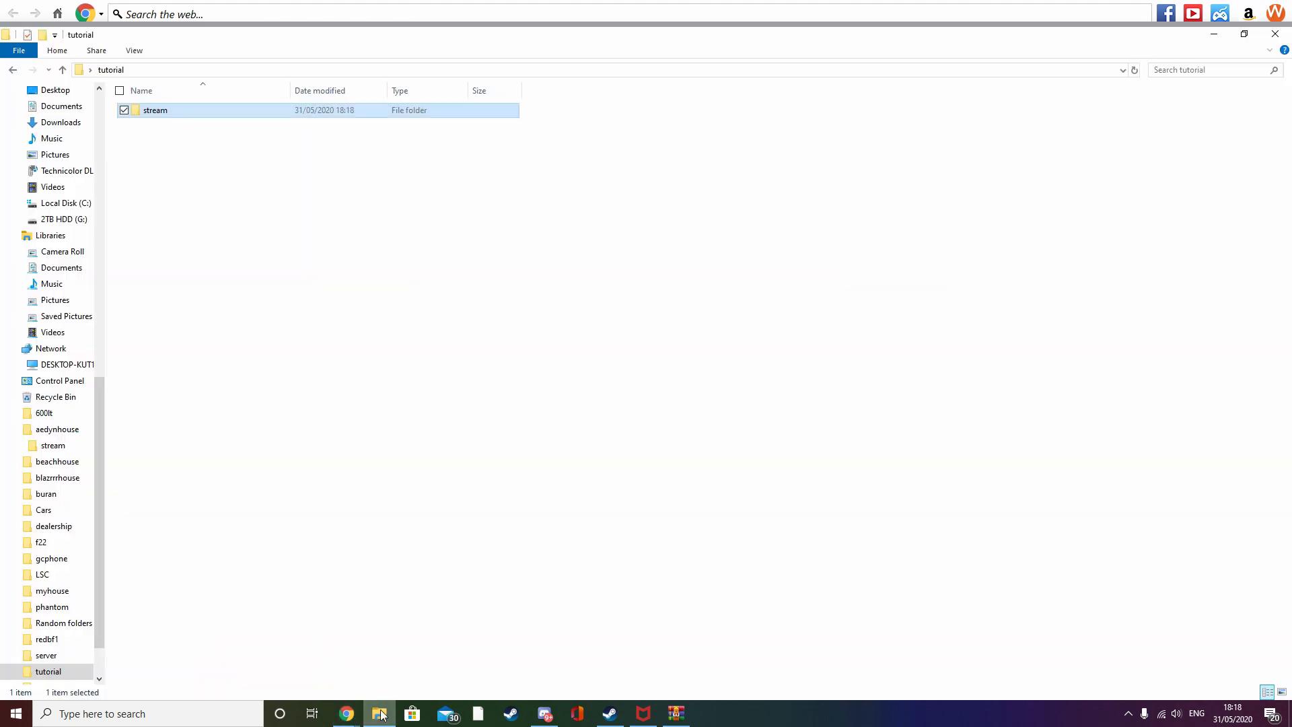
pyautogui.click(423, 606)
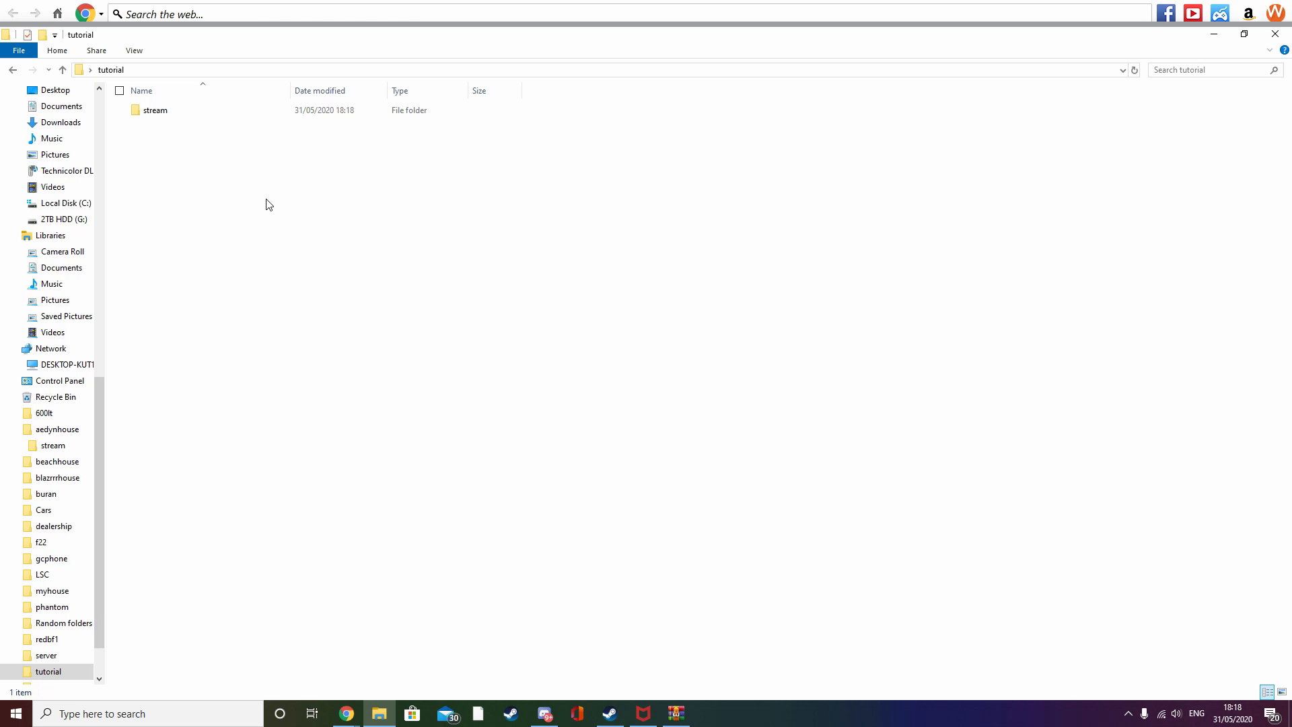
# Step: Create a text document next to the stream folder and name it __resource.lua, accepting the file extension change
pyautogui.rightClick(283, 210)
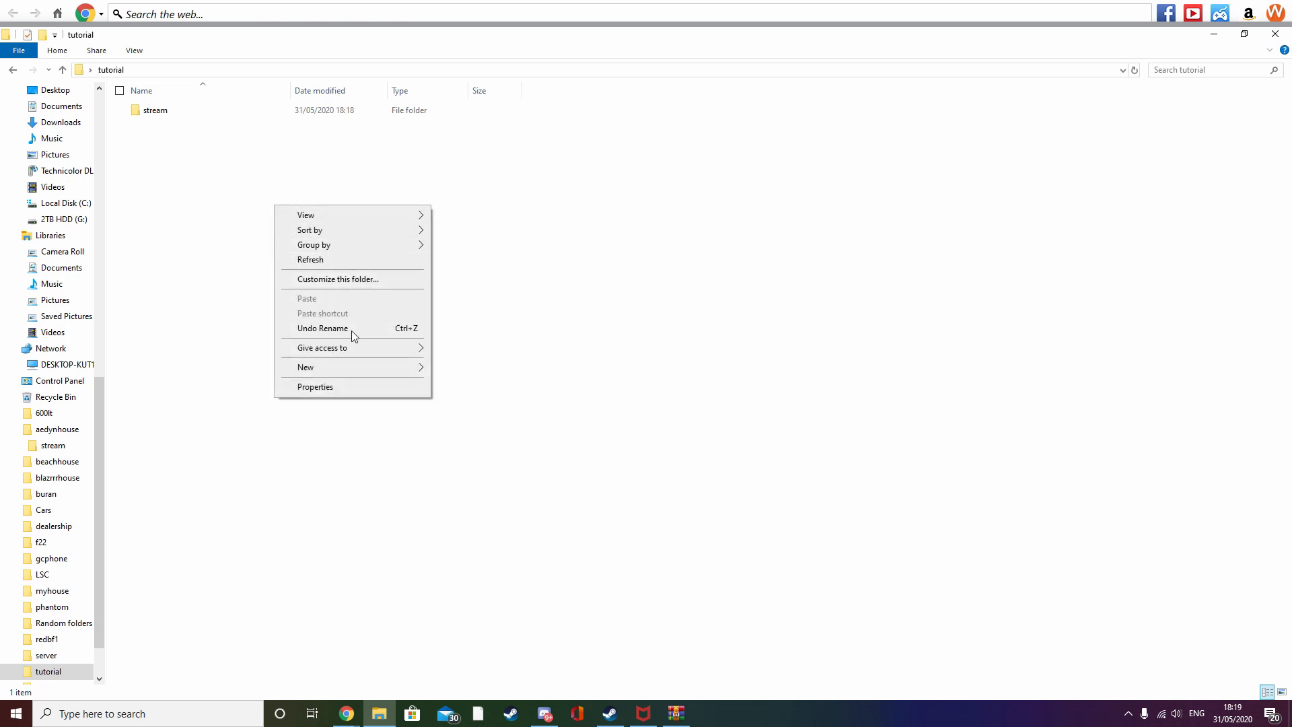
pyautogui.moveTo(340, 372)
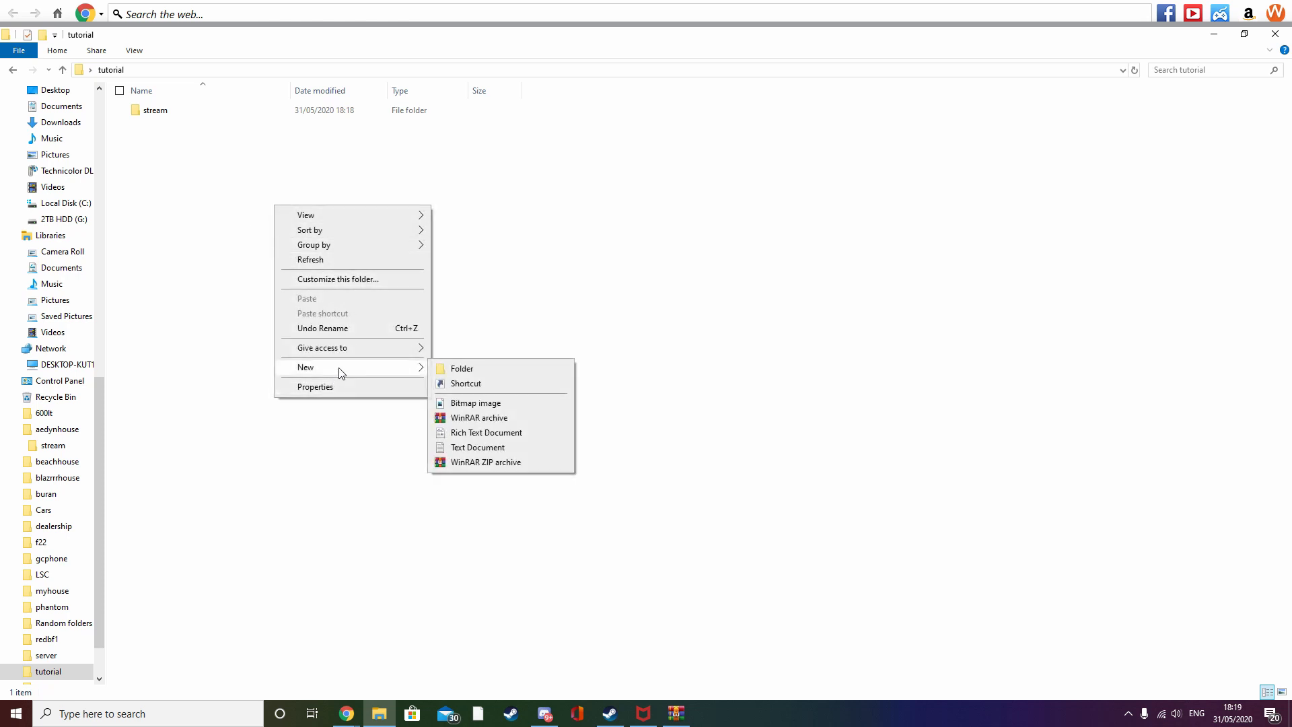
pyautogui.click(490, 448)
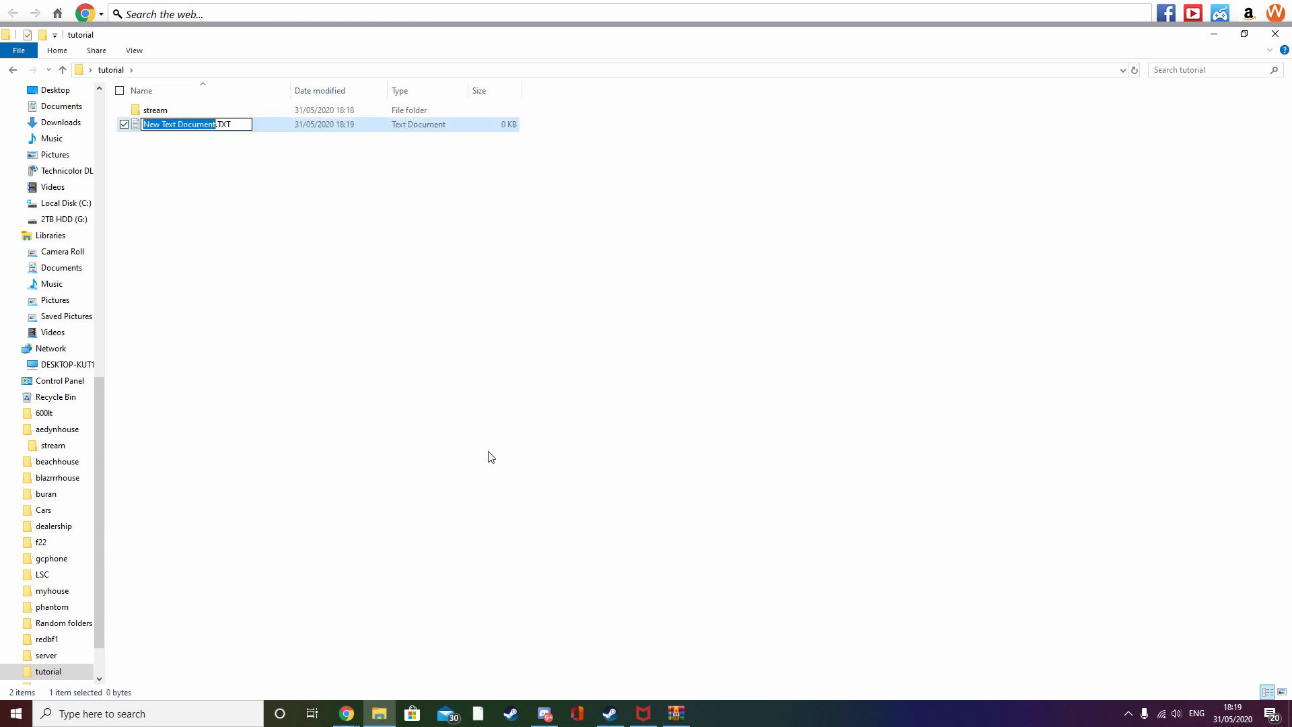
pyautogui.press('BackSpace')
pyautogui.press('BackSpace')
pyautogui.press('BackSpace')
pyautogui.press('BackSpace')
pyautogui.press('BackSpace')
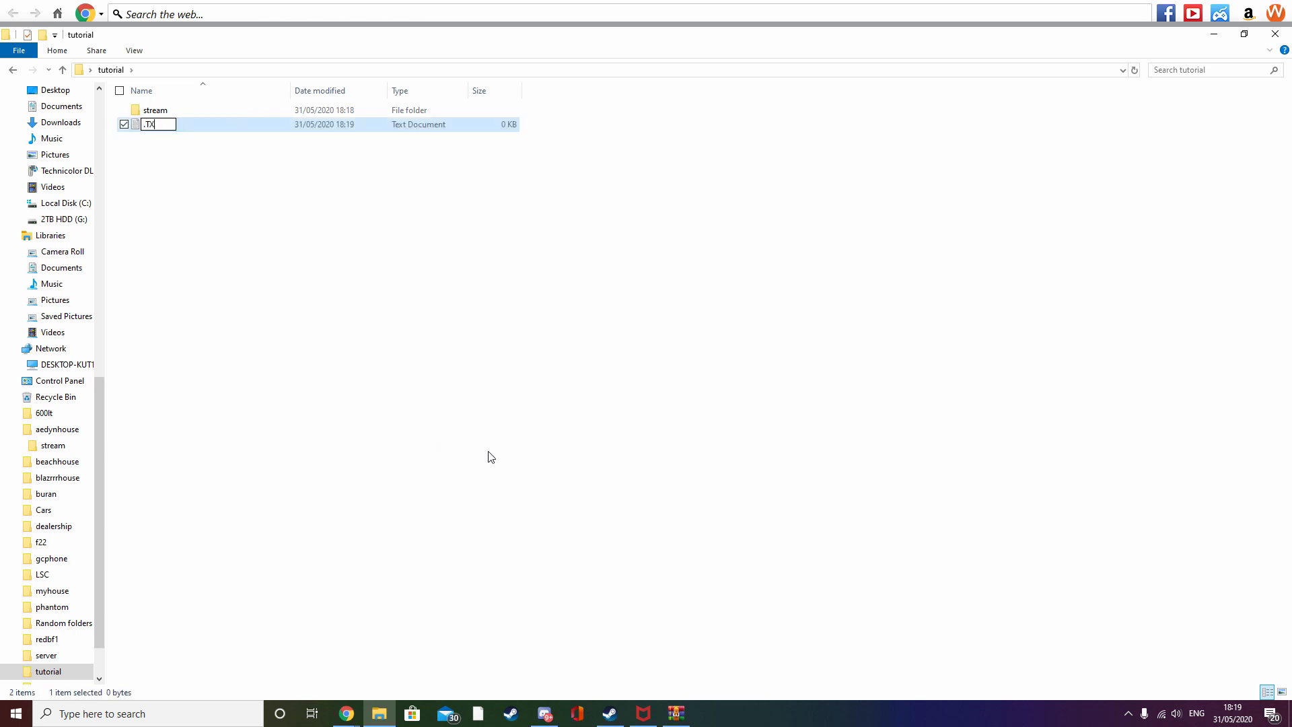
pyautogui.write('__resource.lua')
pyautogui.press('Return')
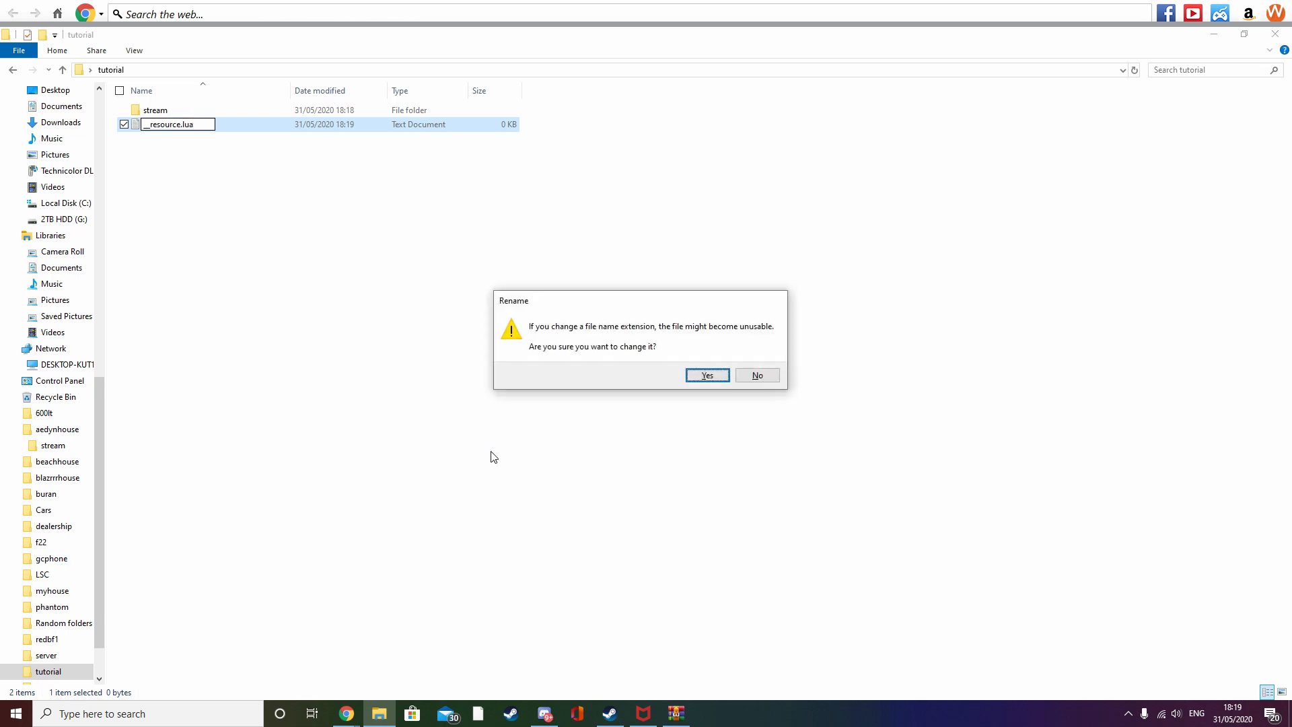
pyautogui.click(695, 378)
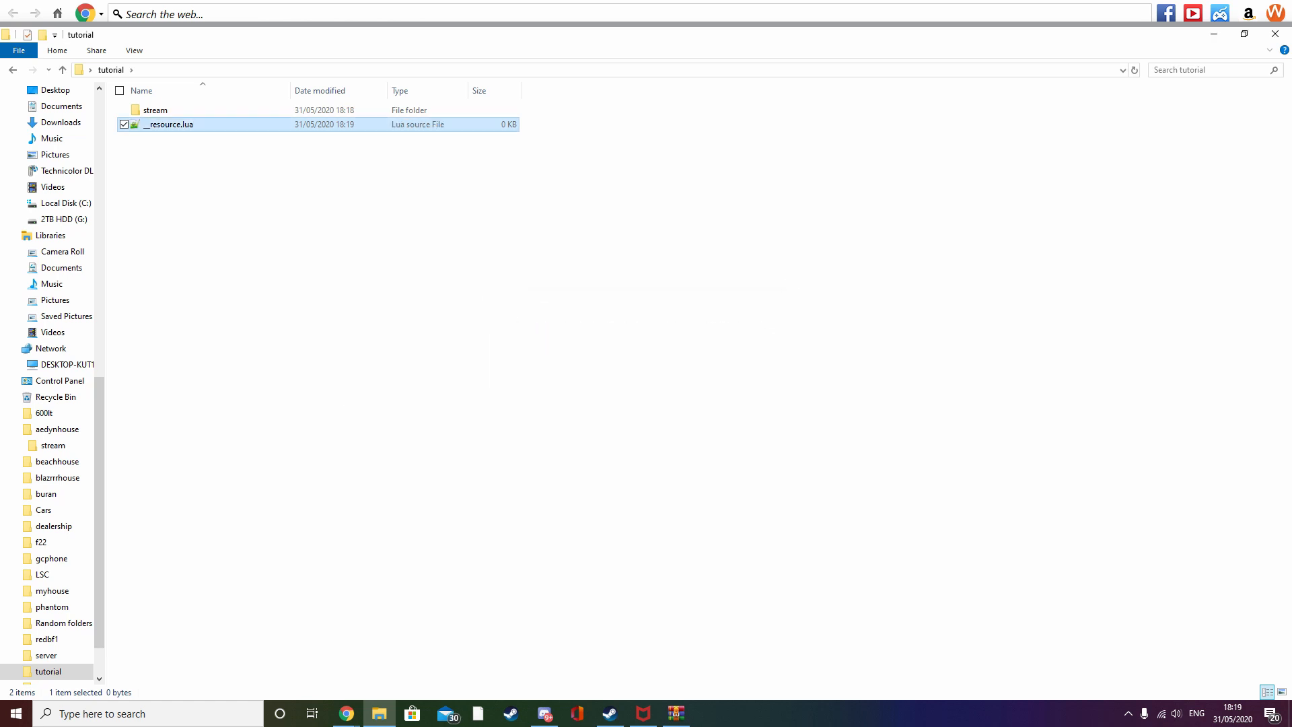
# Step: Copy Dealership.ymap from the open WinRAR archive into the stream folder
pyautogui.doubleClick(151, 113)
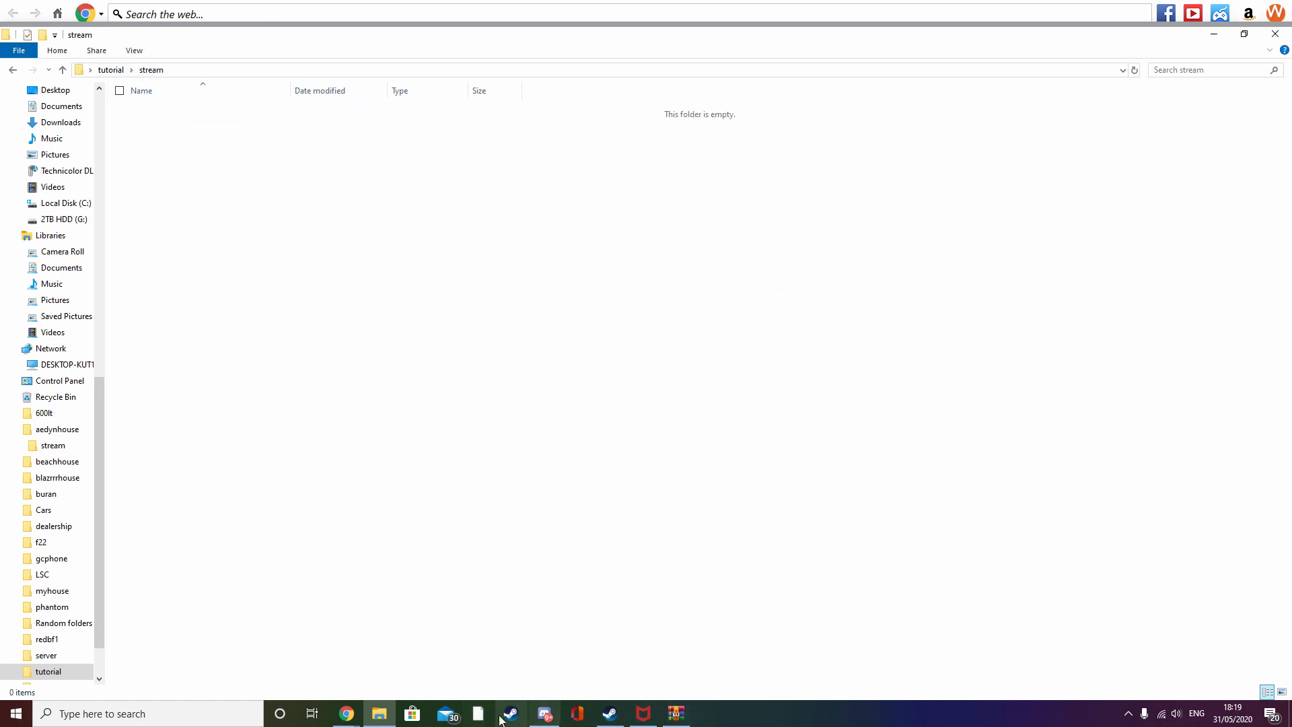
pyautogui.click(677, 713)
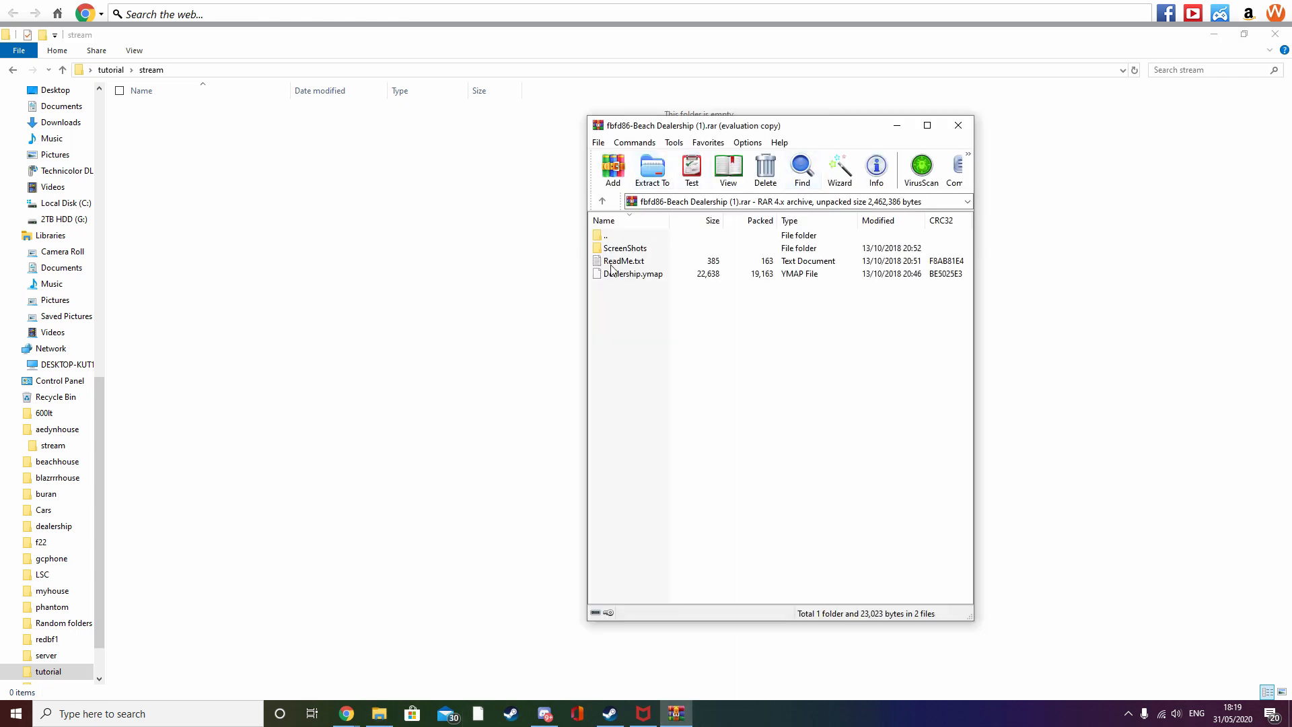
pyautogui.moveTo(629, 274); pyautogui.dragTo(155, 132)
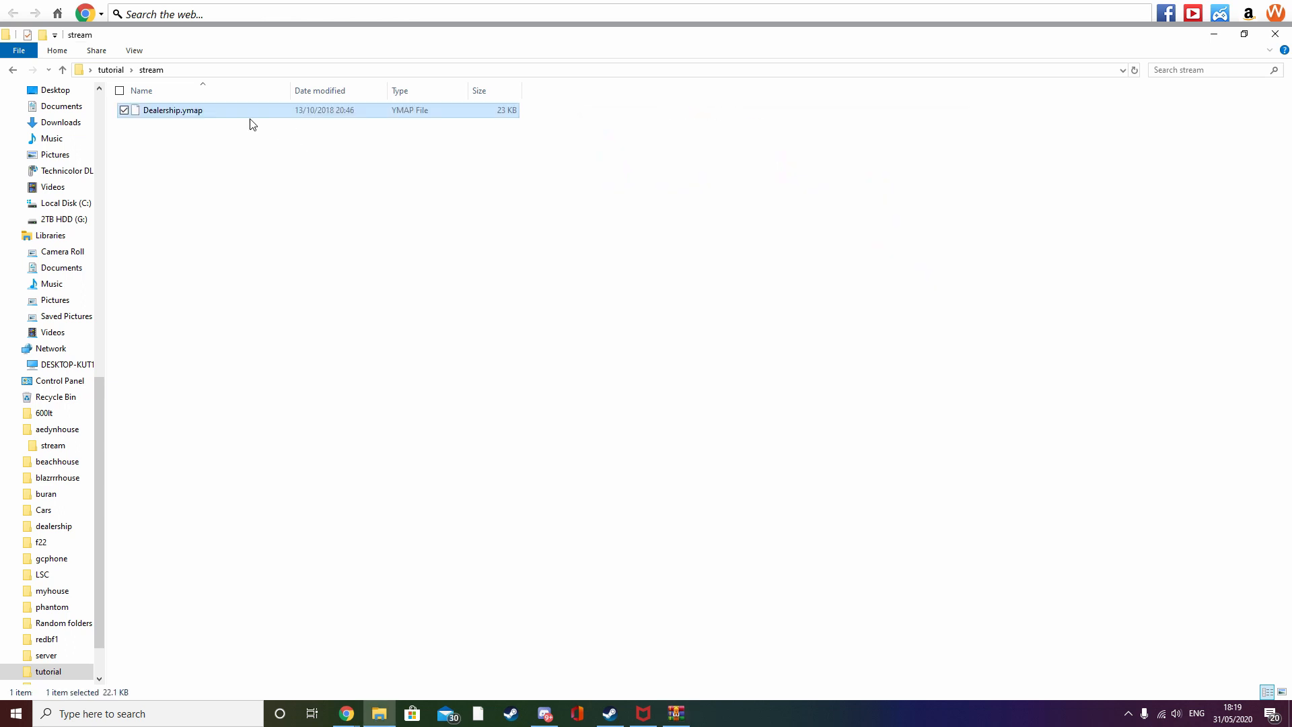
# Step: Open __resource.lua from the tutorial folder in Notepad++, write this_is_a_map 'yes' in it, save the file and close the editor
pyautogui.click(62, 70)
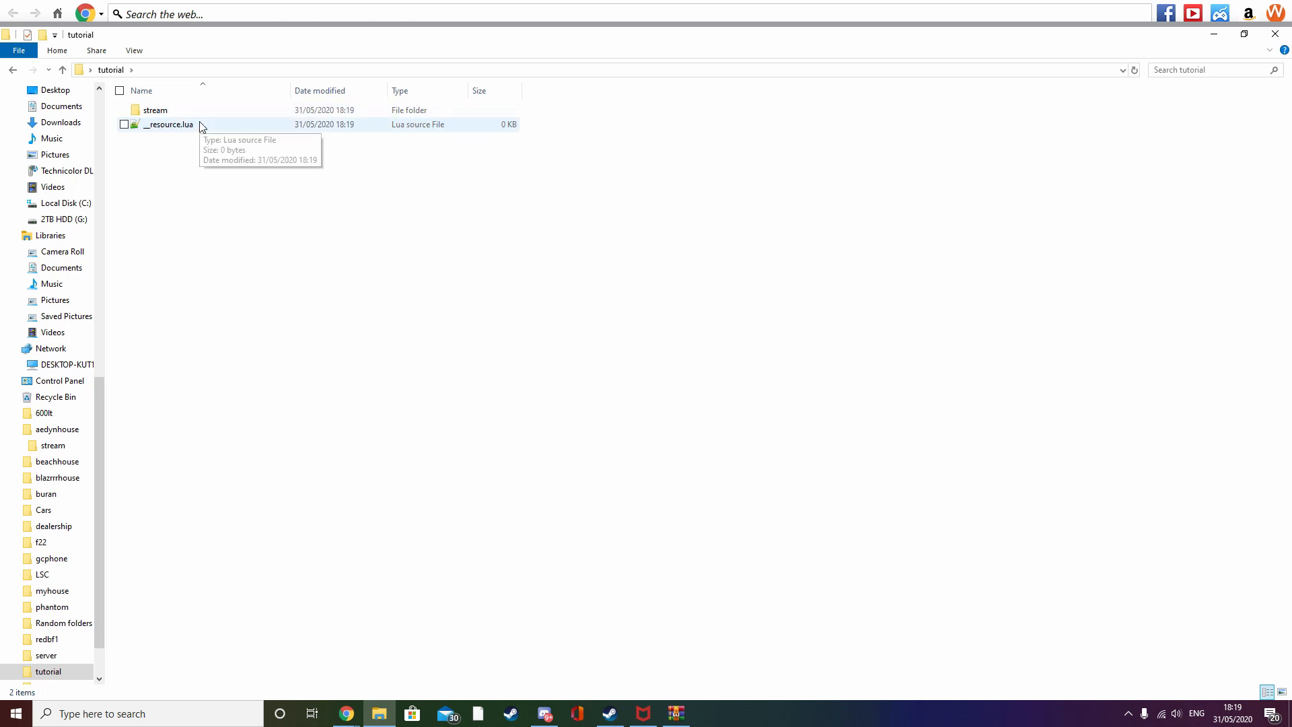
pyautogui.doubleClick(144, 127)
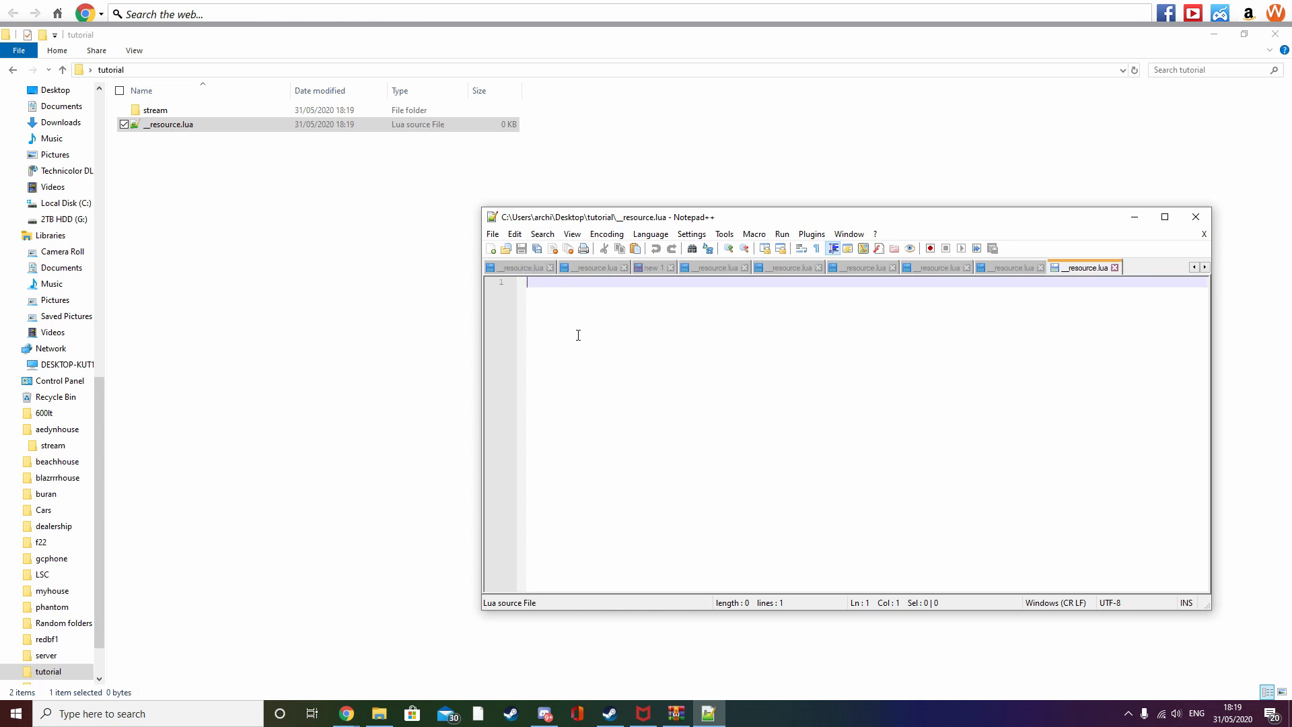
pyautogui.write("this_is_a_map 'yes'")
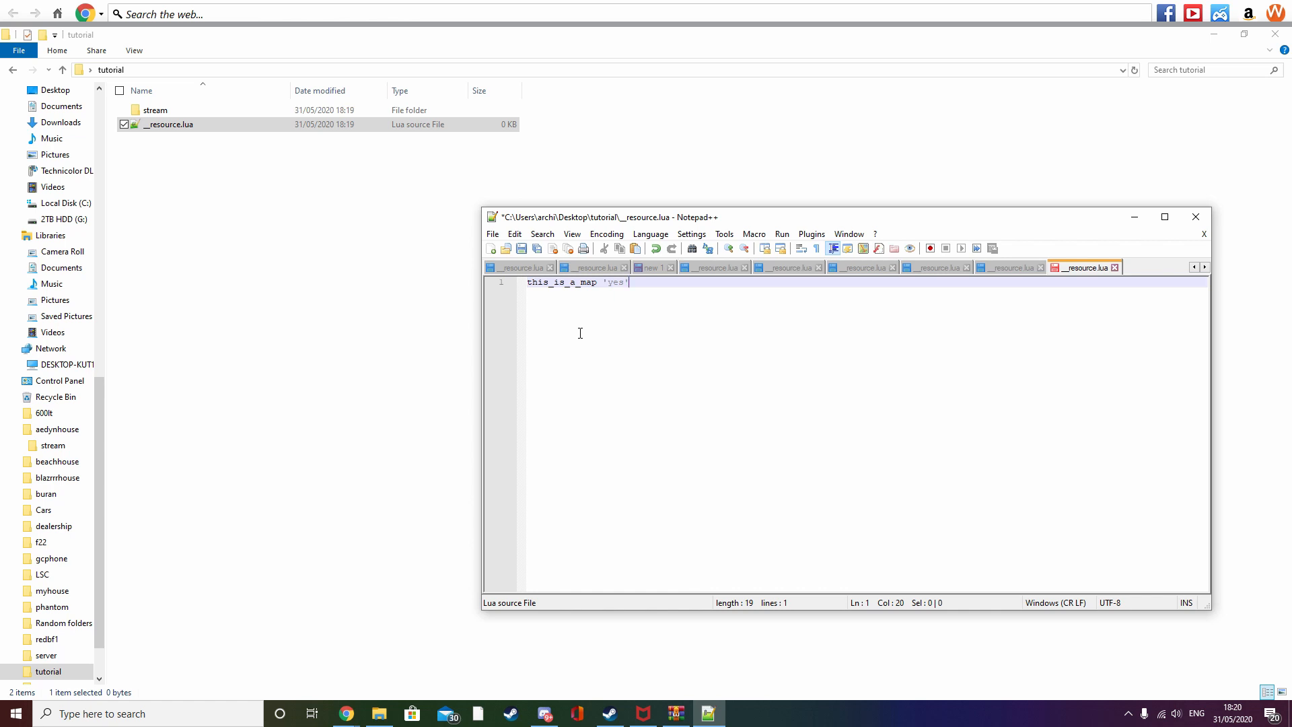
pyautogui.click(493, 233)
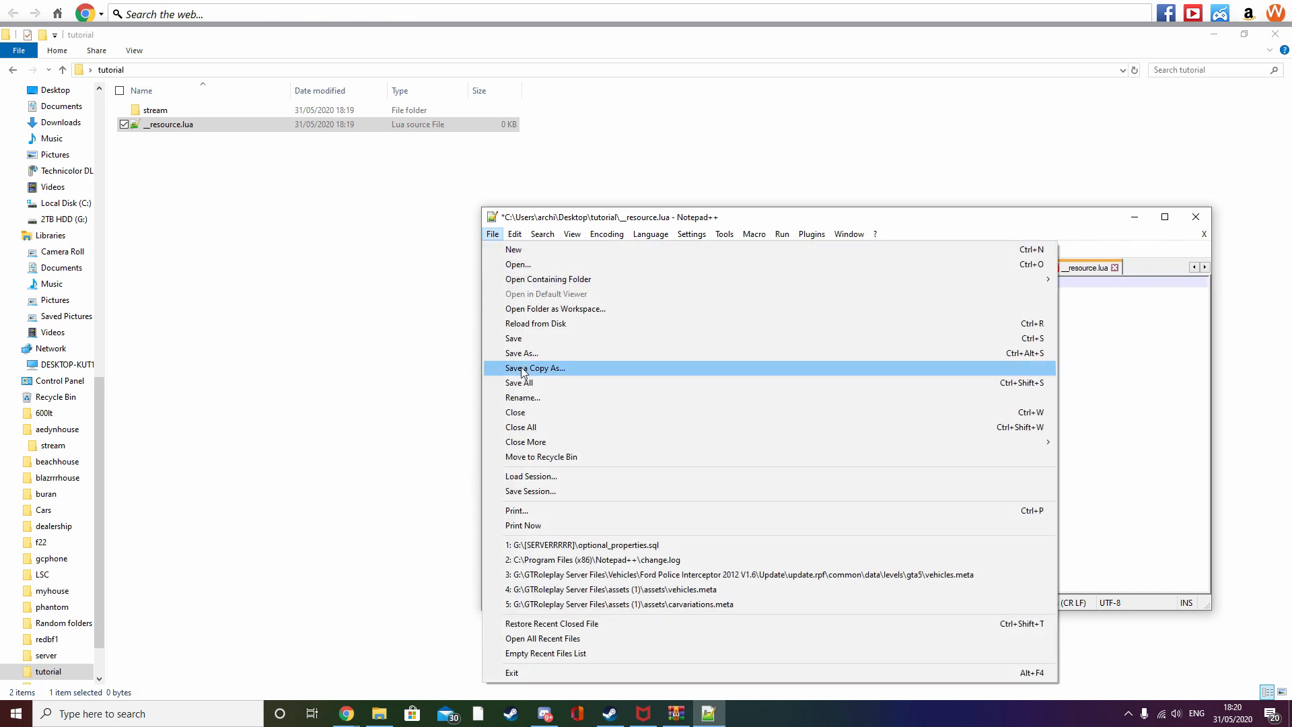
pyautogui.click(514, 344)
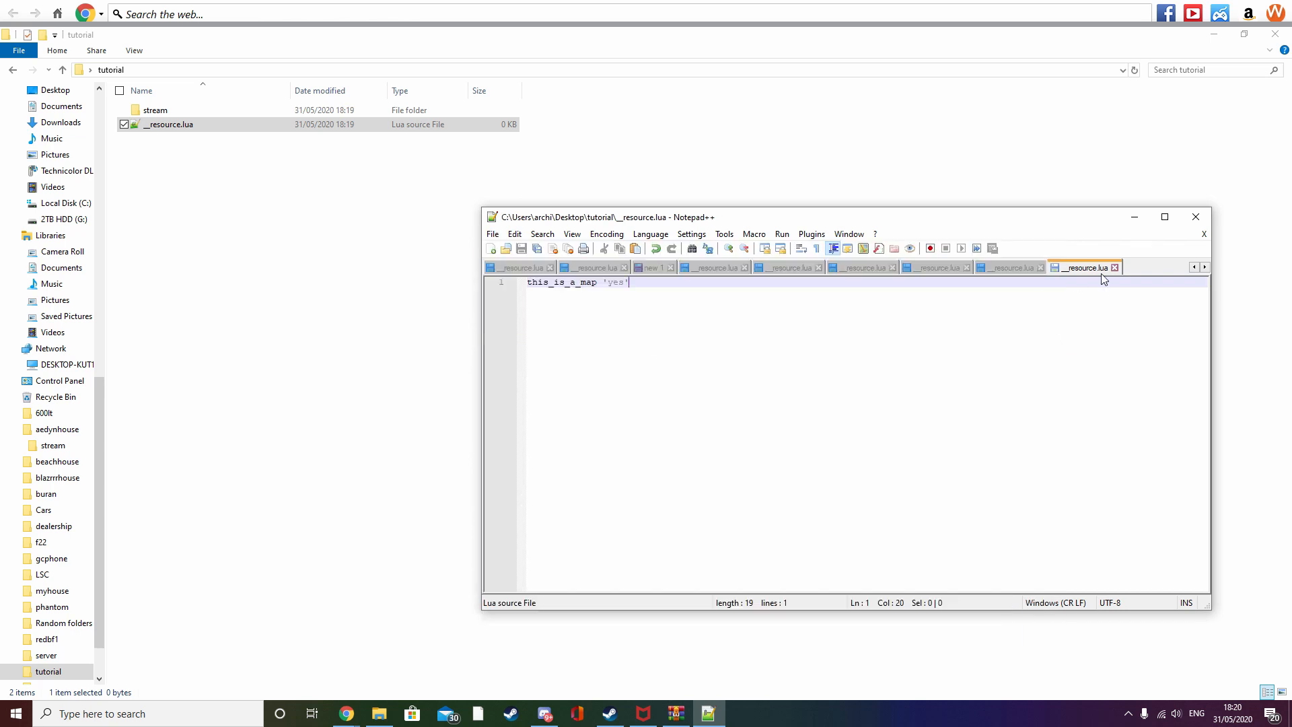
pyautogui.click(1196, 217)
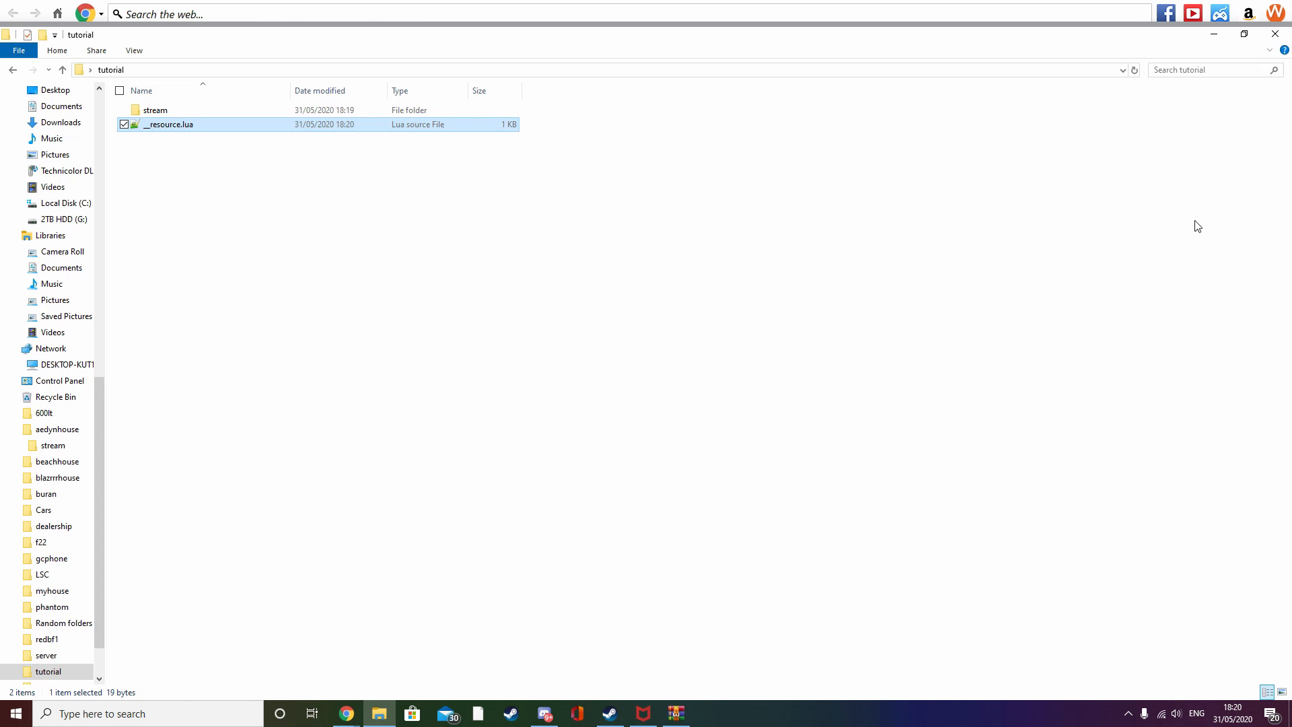
pyautogui.click(281, 450)
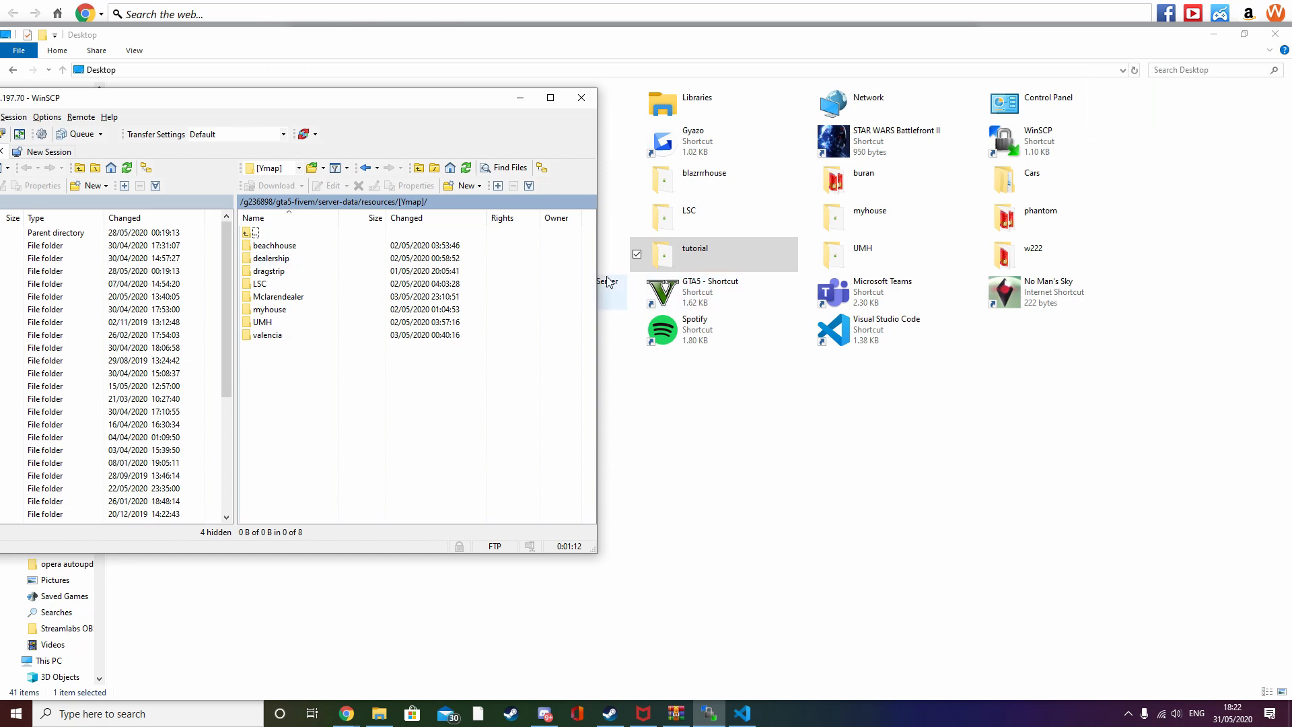
# Step: Shrink the Desktop folder window, place it beside the WinSCP window and open the tutorial folder in it
pyautogui.click(1244, 34)
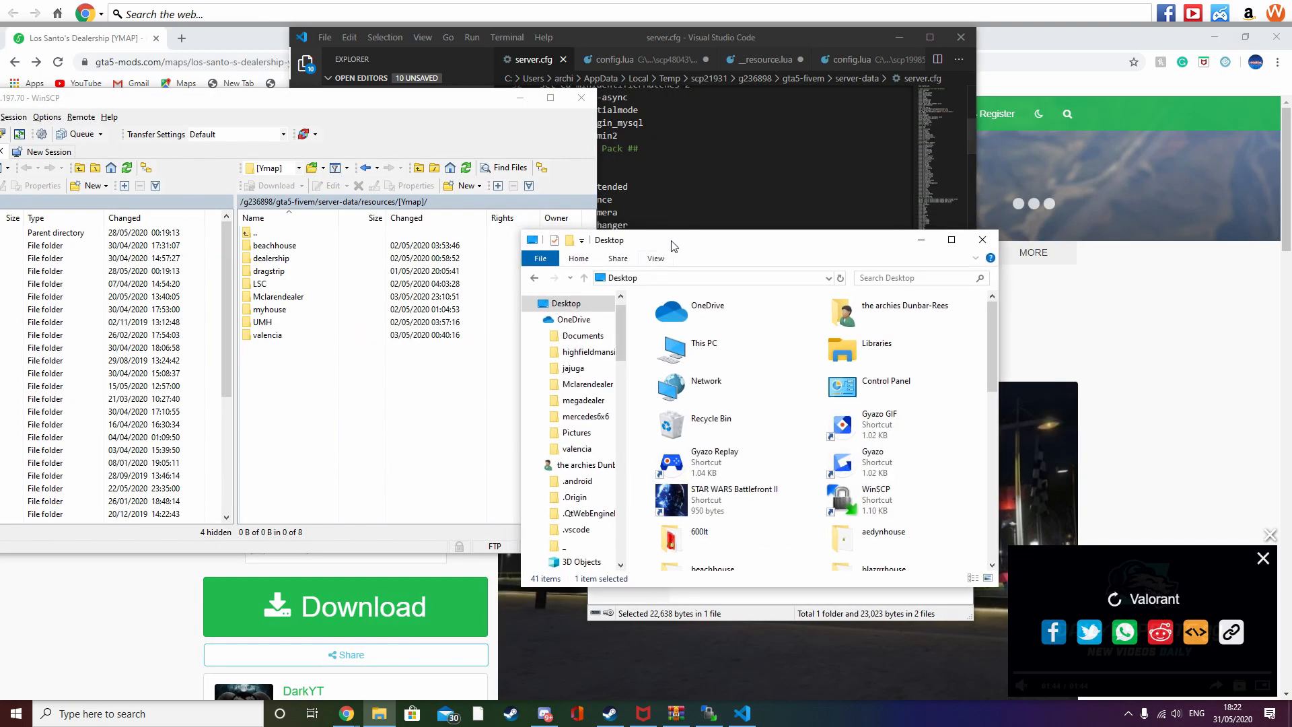
pyautogui.moveTo(673, 244); pyautogui.dragTo(832, 125)
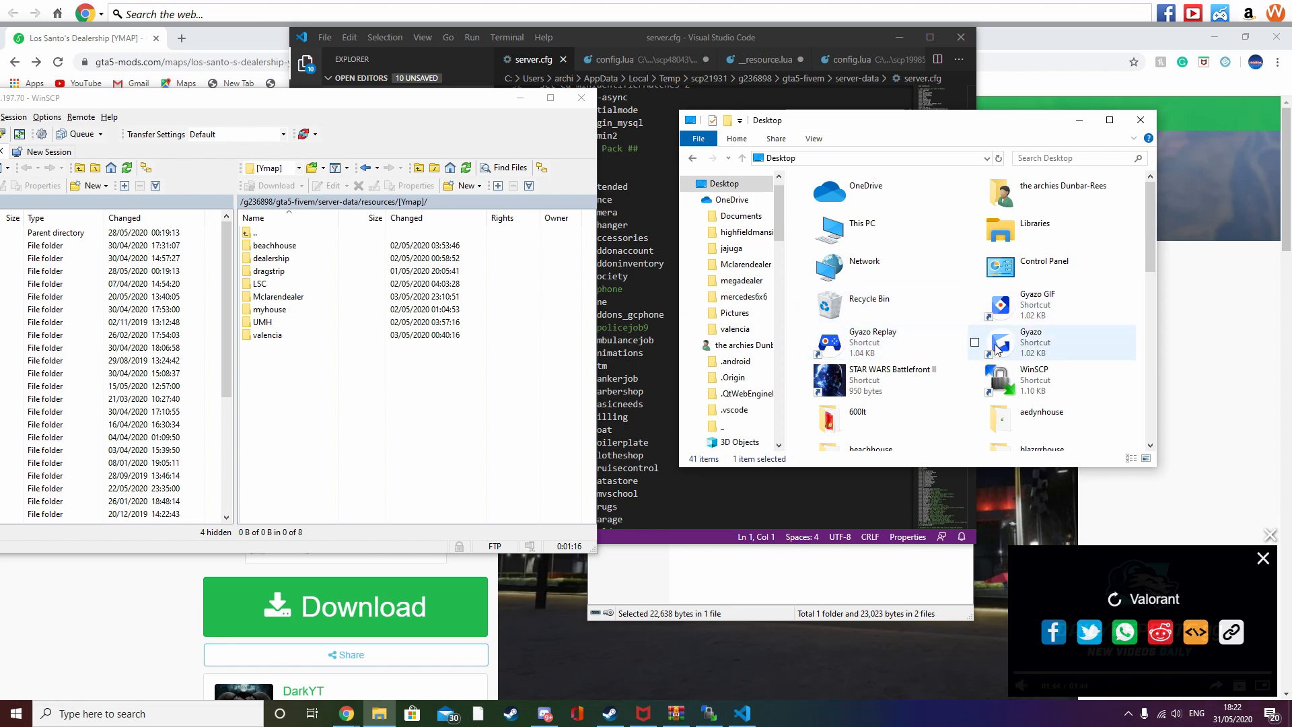
pyautogui.scroll(-3, 999, 347)
pyautogui.scroll(-3, 1002, 348)
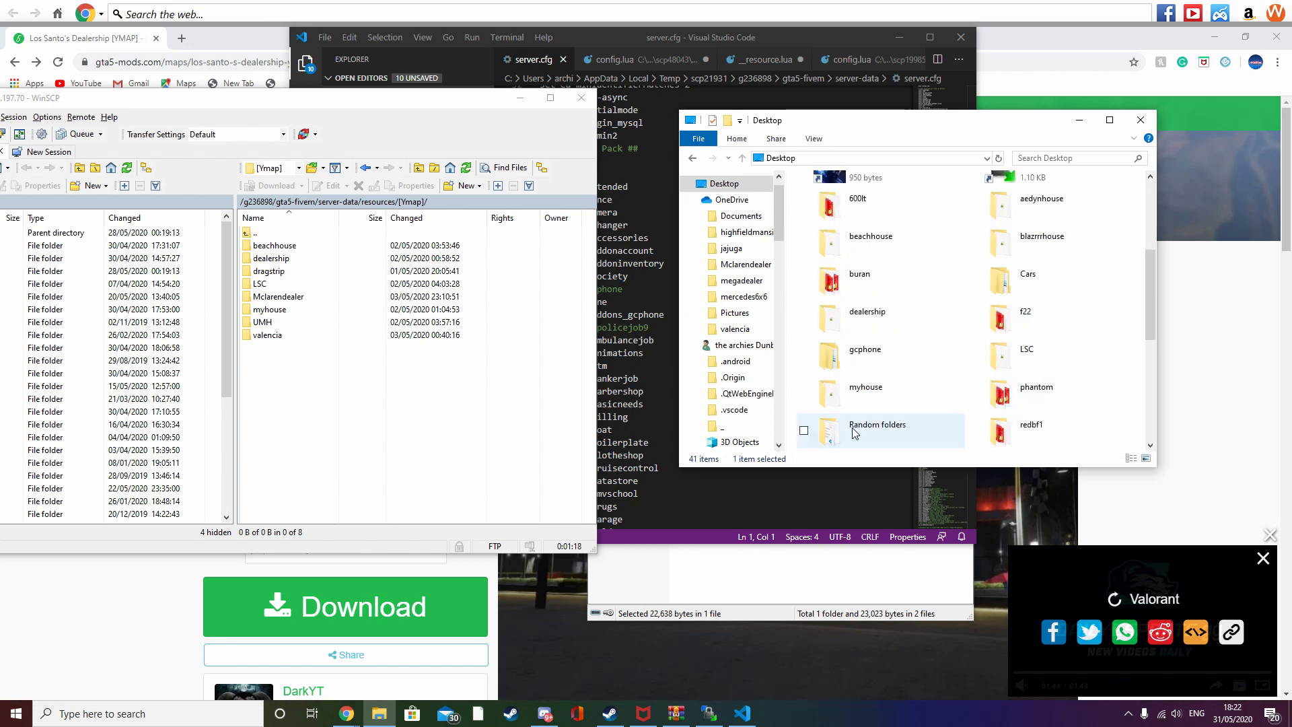
pyautogui.scroll(-3, 919, 252)
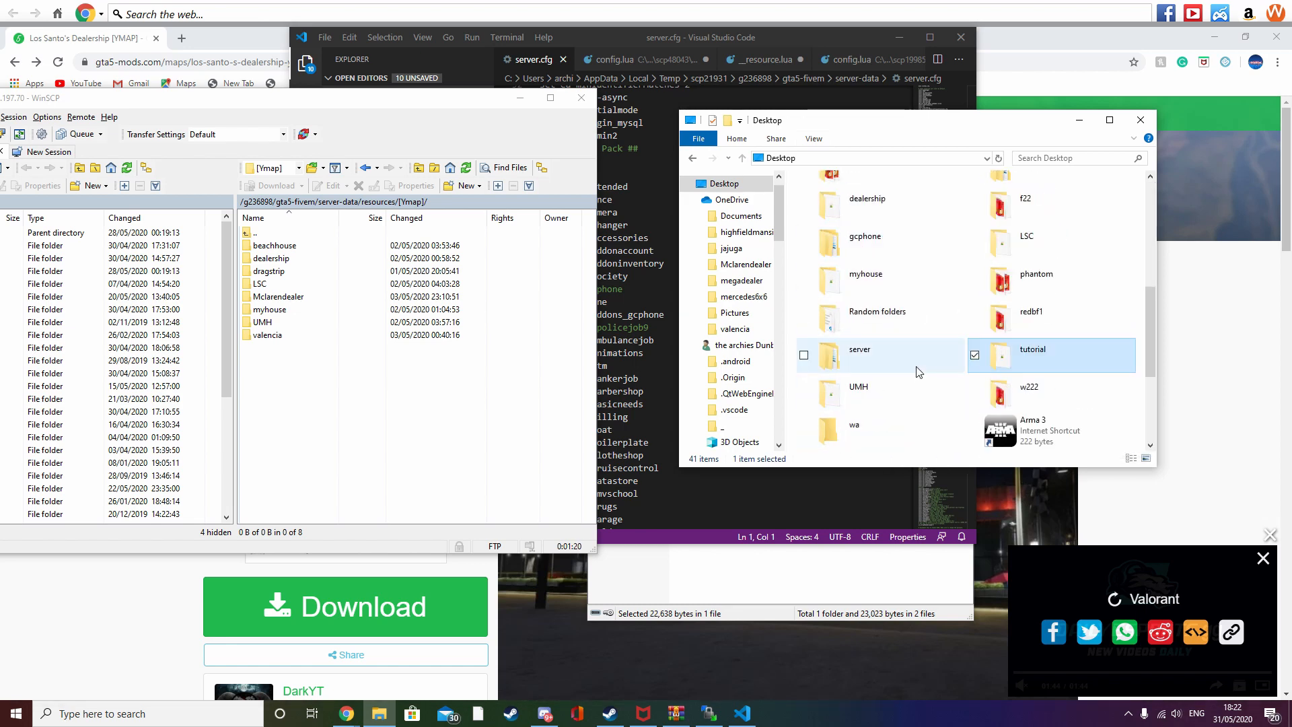
pyautogui.doubleClick(1040, 354)
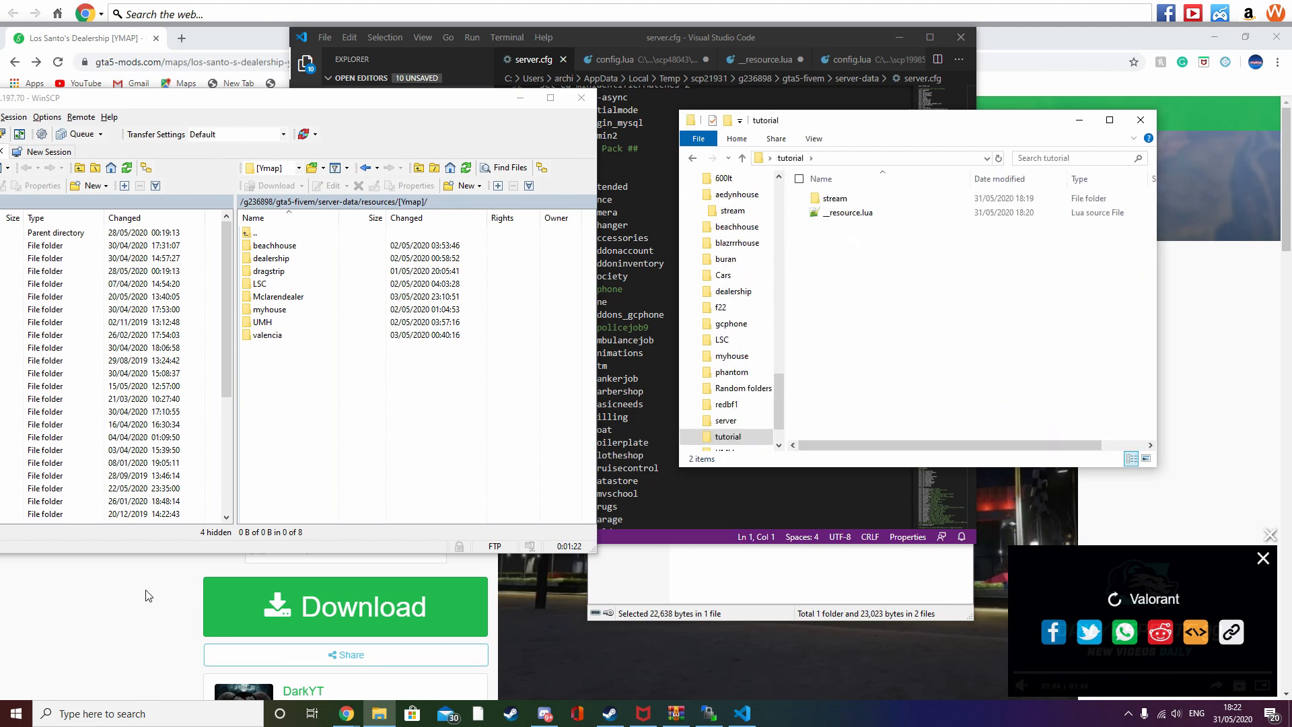
# Step: Go back to the Desktop folder and upload the tutorial folder into the server's resources/[Ymap] directory in WinSCP
pyautogui.click(741, 157)
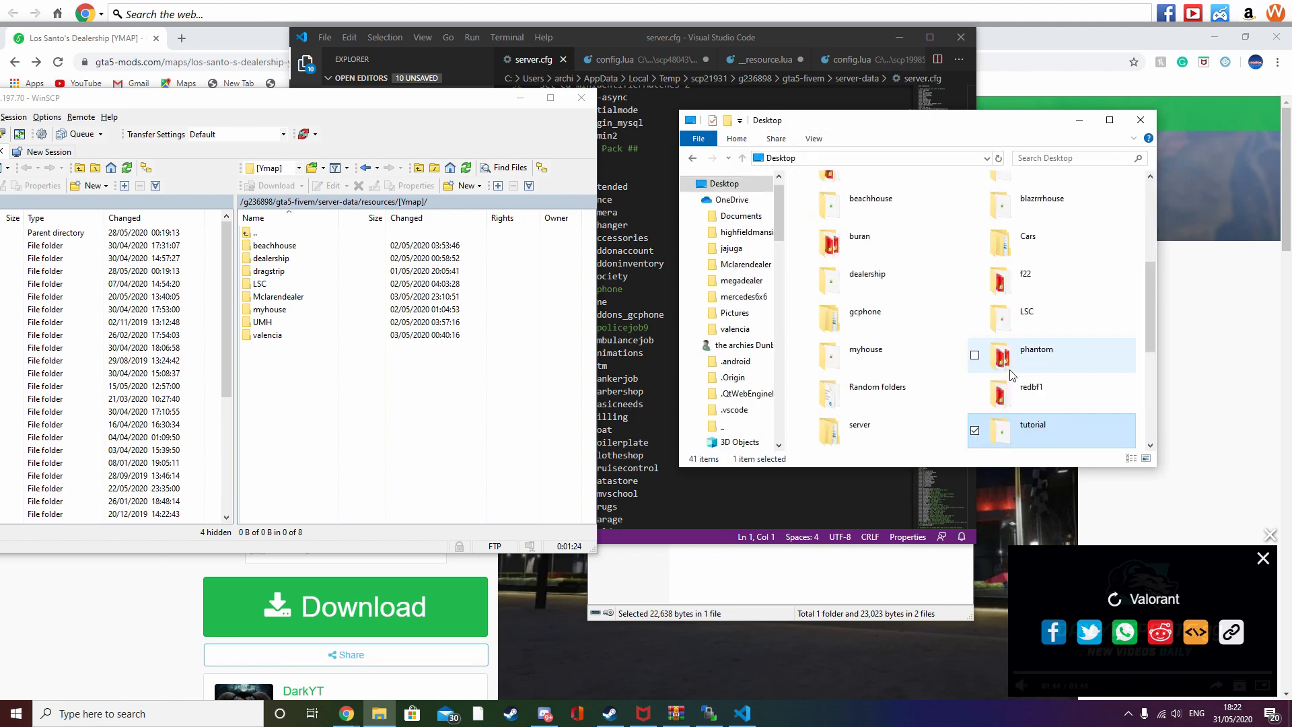
pyautogui.moveTo(1010, 429); pyautogui.dragTo(296, 381)
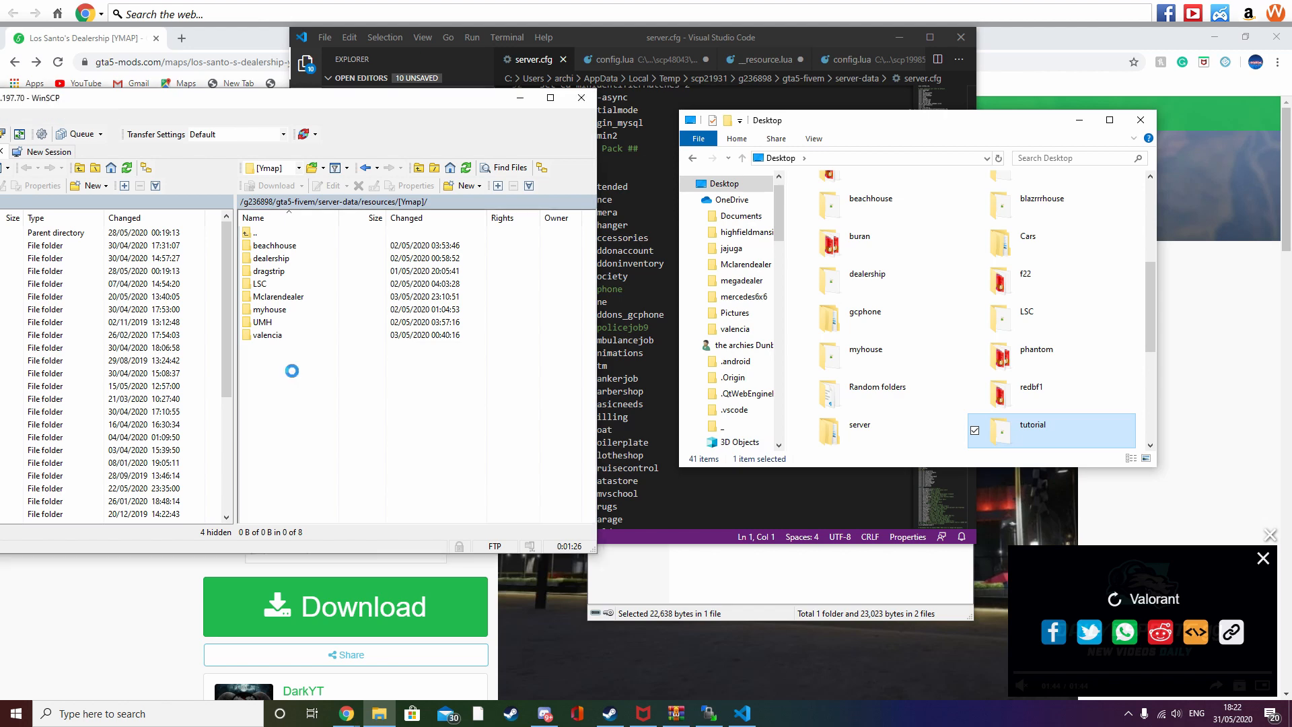
pyautogui.click(269, 367)
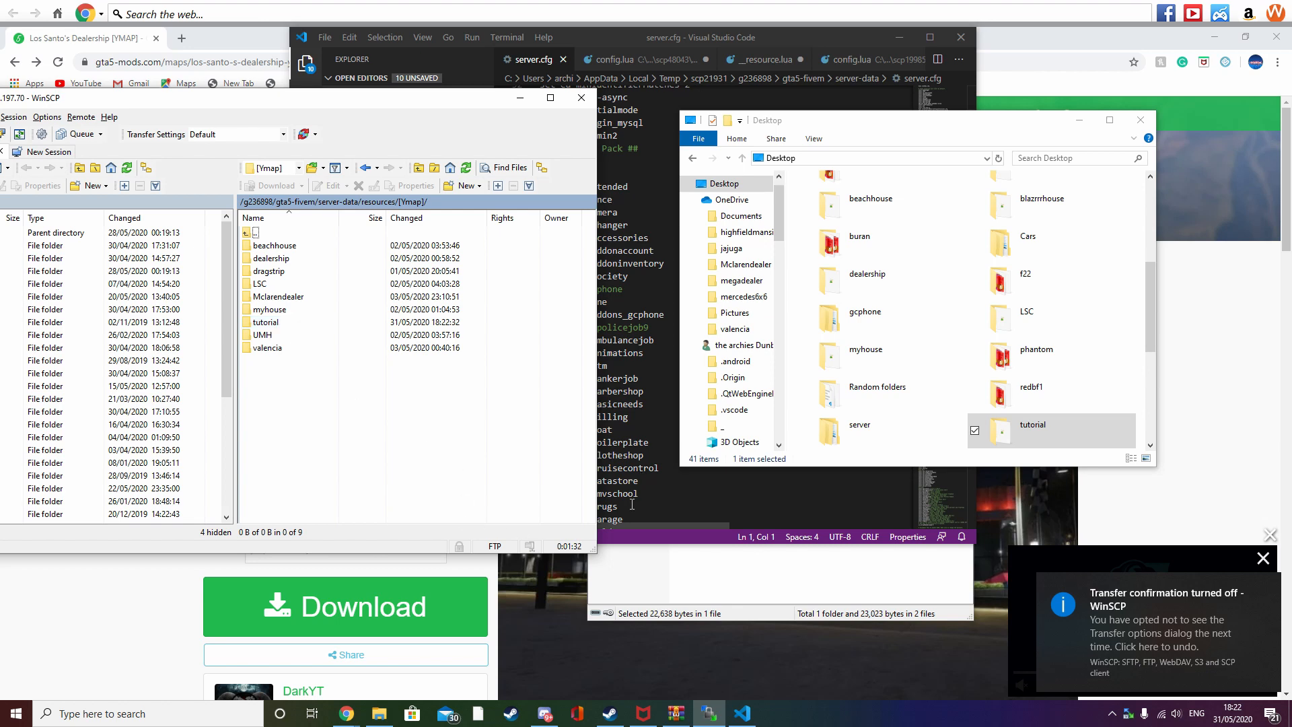
# Step: Add the line start tutorial below start csr-radar-alpr in server.cfg in Visual Studio Code and save the file
pyautogui.click(704, 502)
pyautogui.scroll(-2, 704, 432)
pyautogui.scroll(-20, 705, 433)
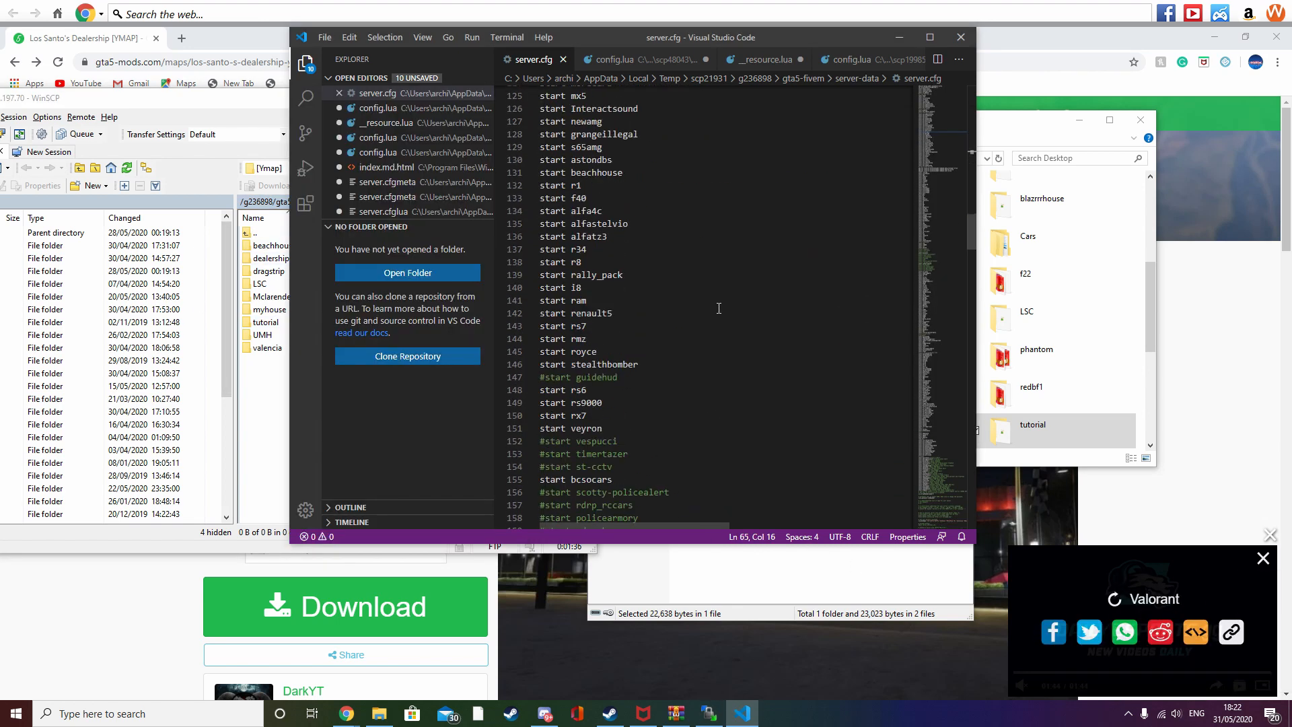
pyautogui.scroll(-20, 739, 286)
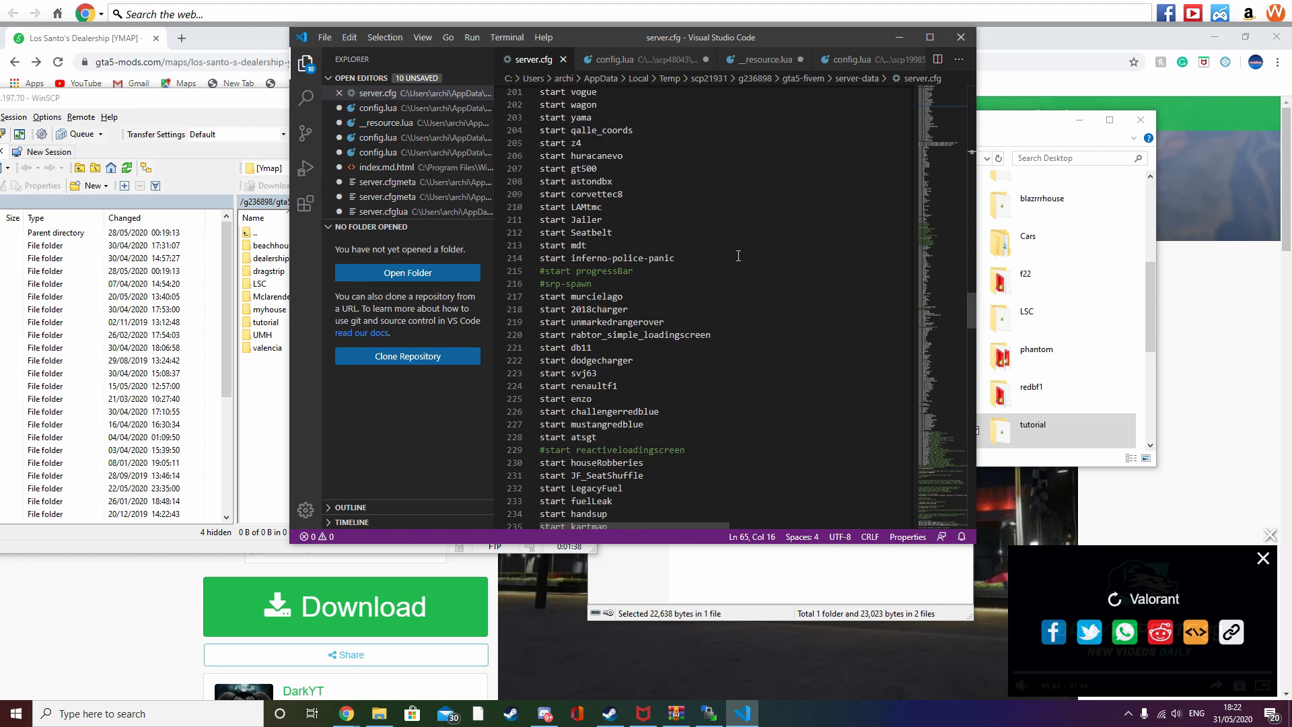
pyautogui.scroll(8, 736, 256)
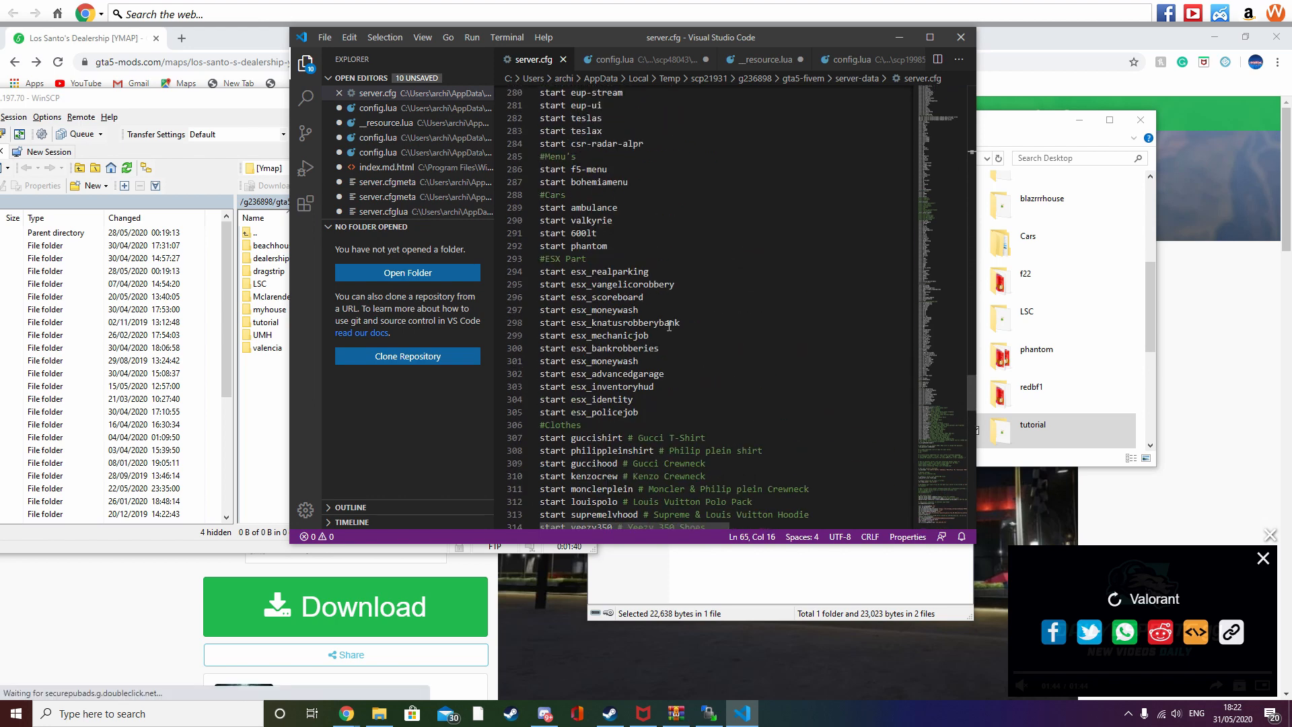
pyautogui.click(685, 245)
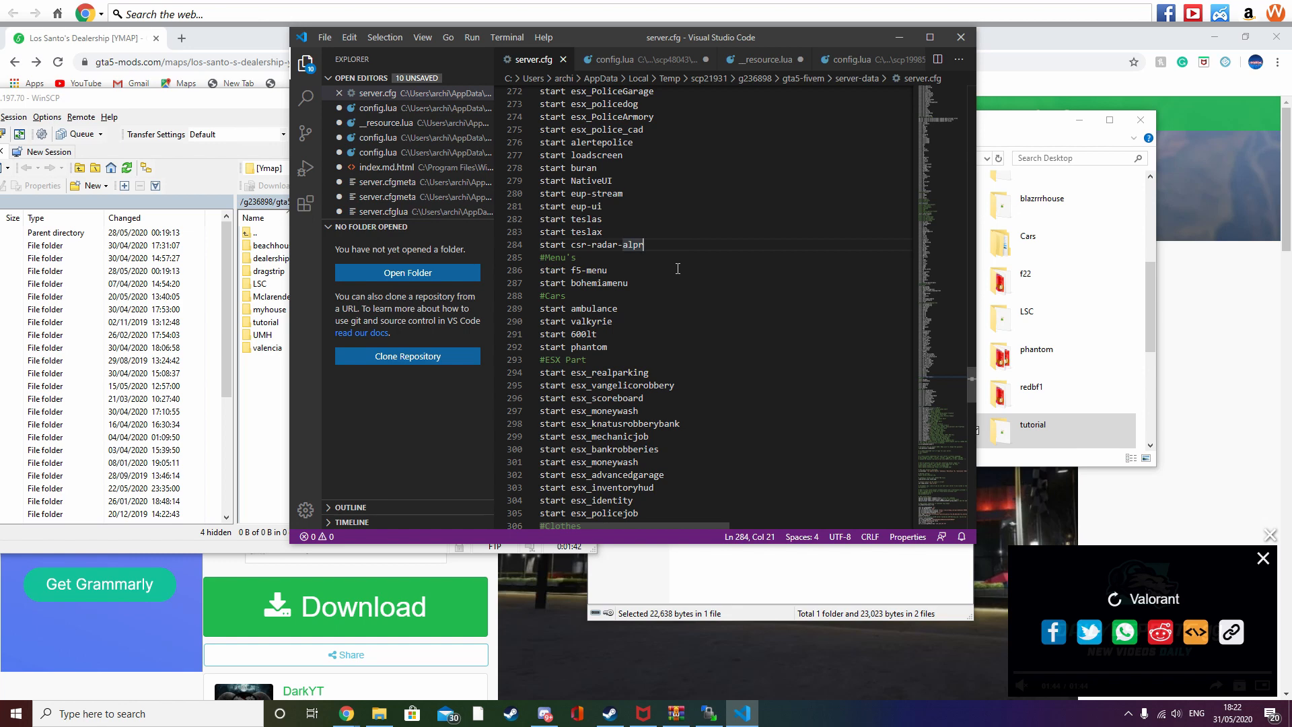
pyautogui.press('Return')
pyautogui.write('start tut')
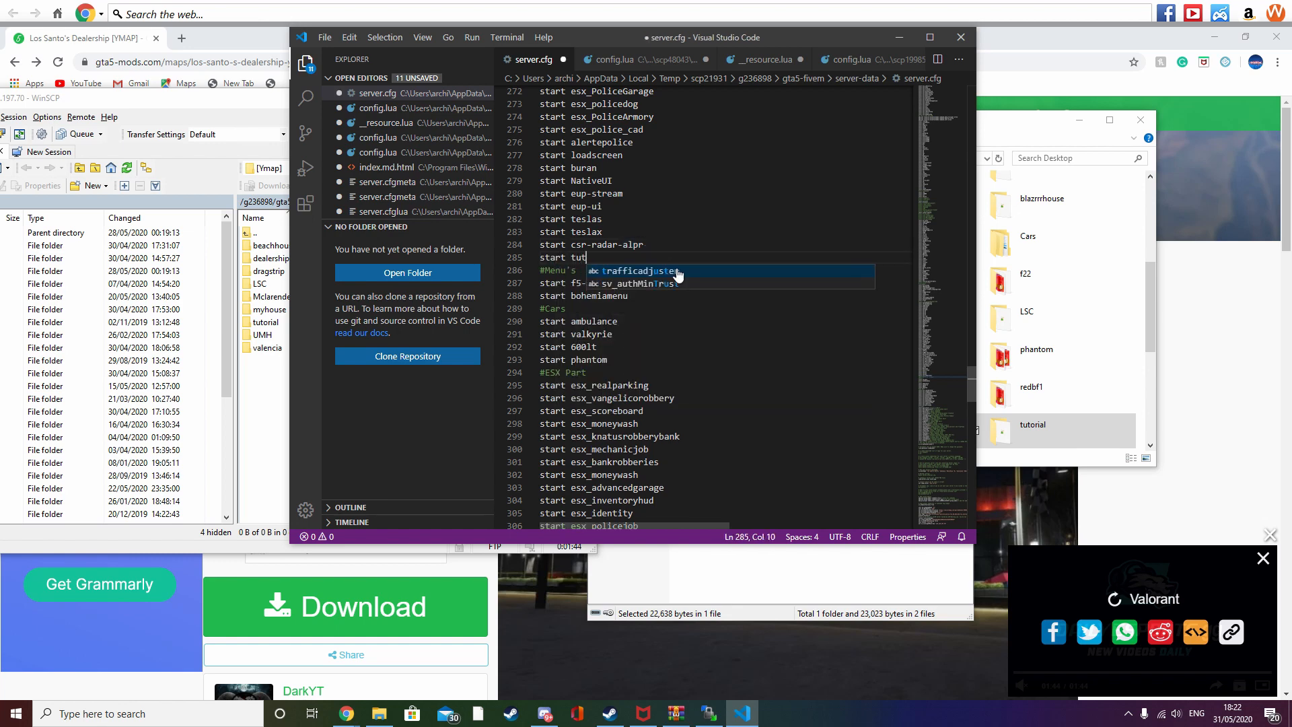
pyautogui.write('orial')
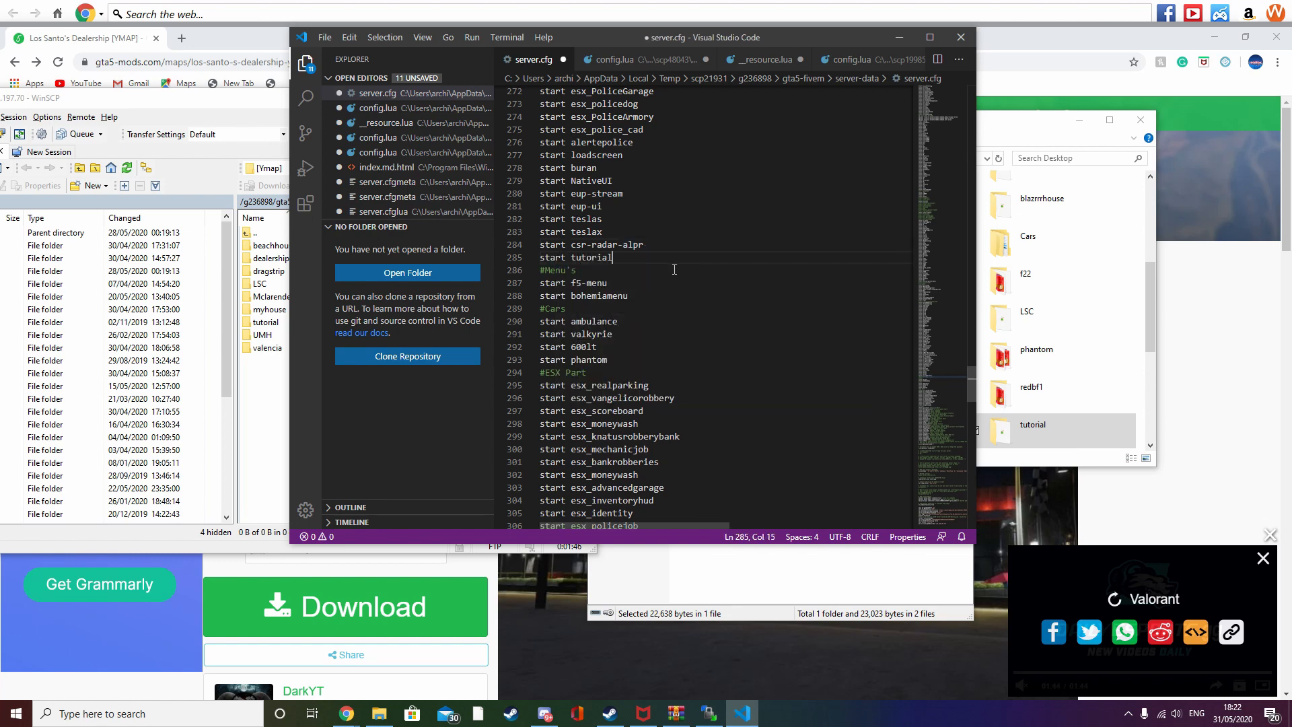
pyautogui.click(321, 40)
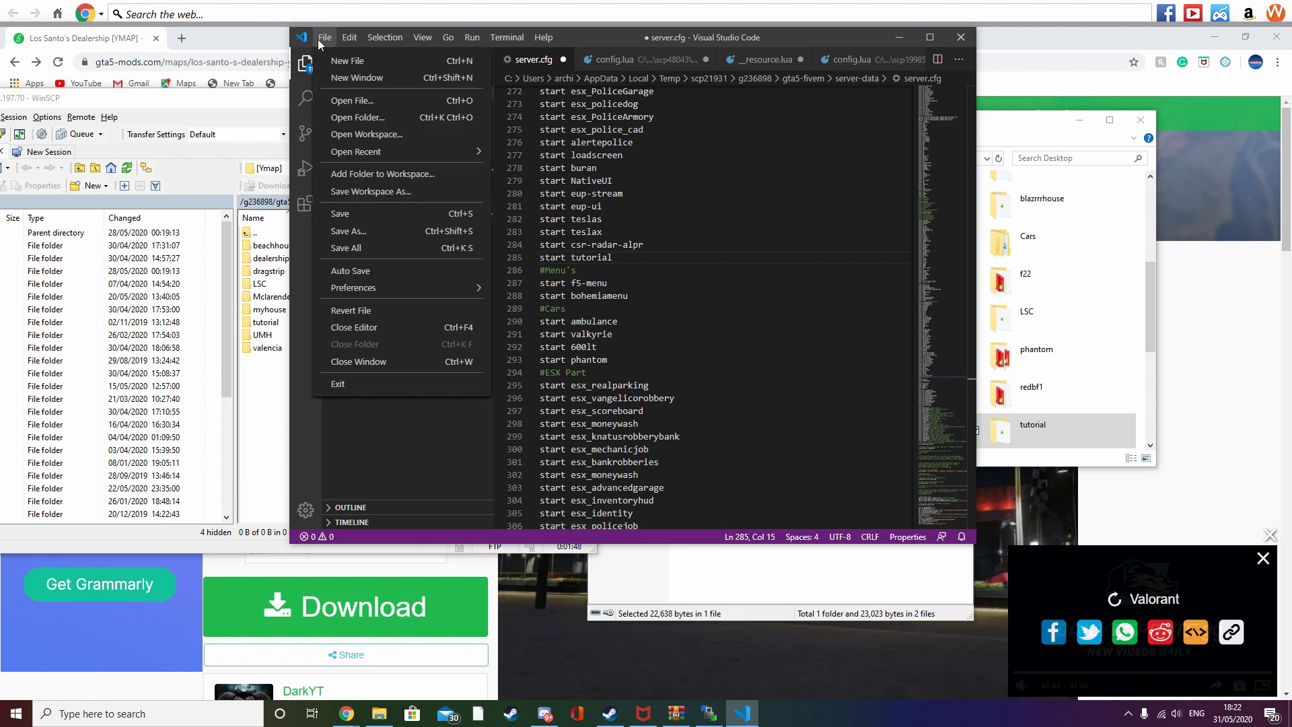
pyautogui.click(339, 214)
# Step: Switch to the Los Santo's Dealership mod page in Chrome and look through its images and description
pyautogui.click(1254, 425)
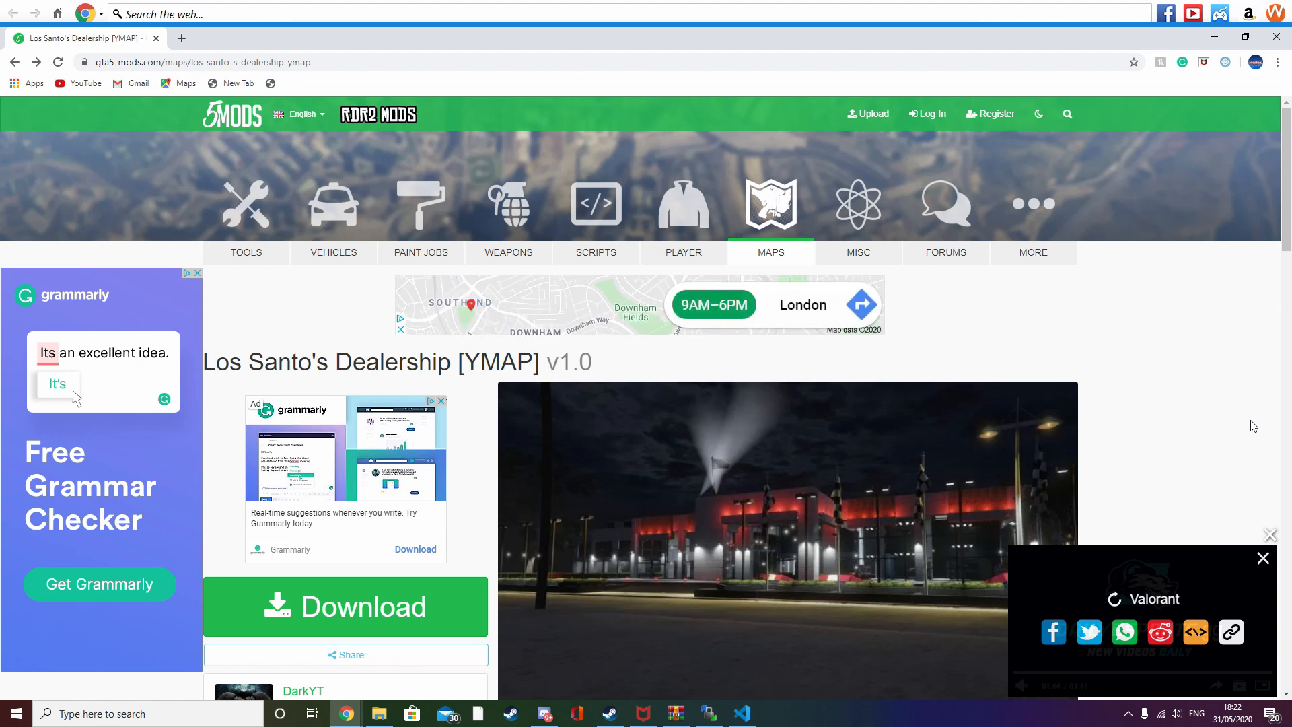
pyautogui.scroll(-5, 1252, 425)
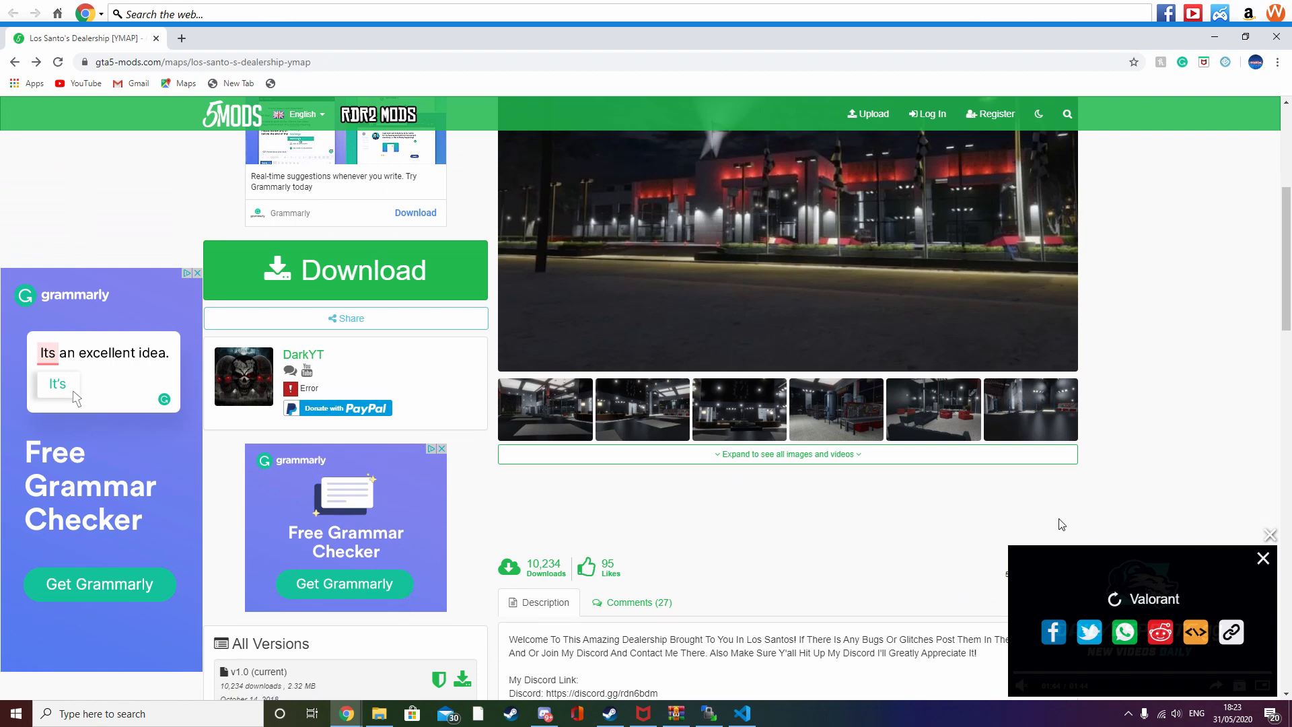
pyautogui.scroll(-7, 1013, 505)
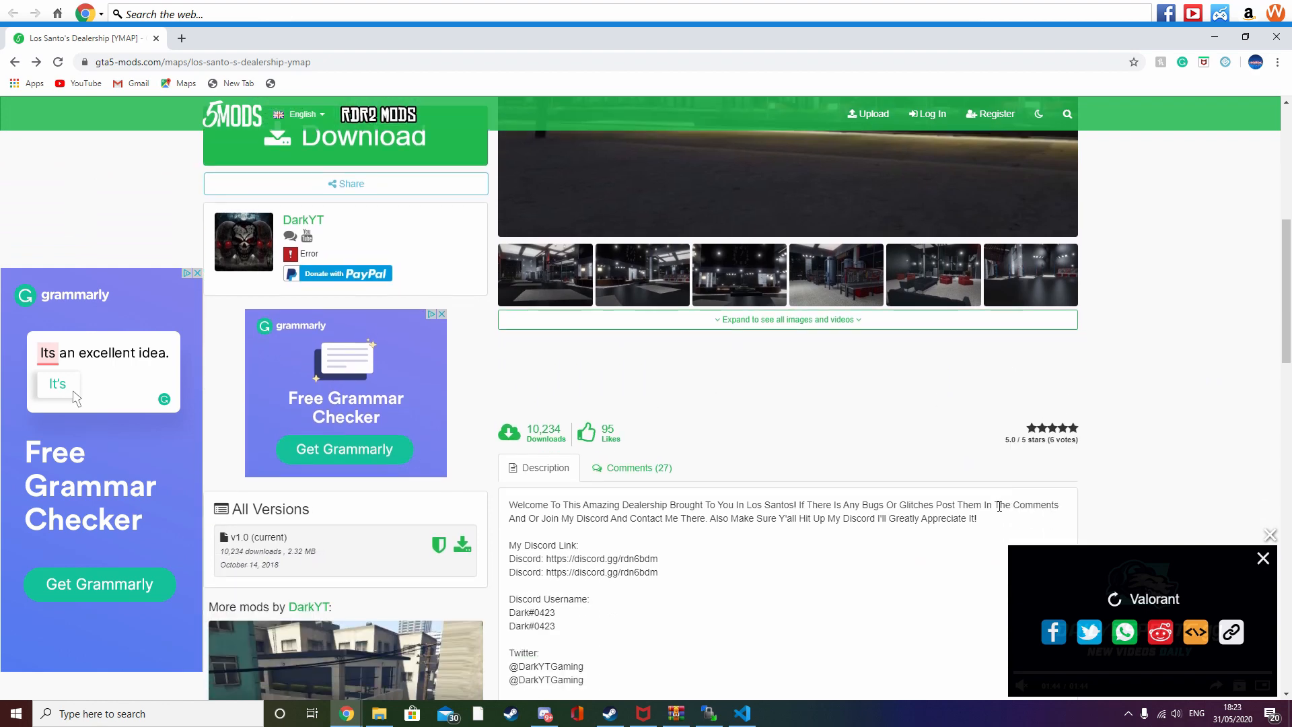